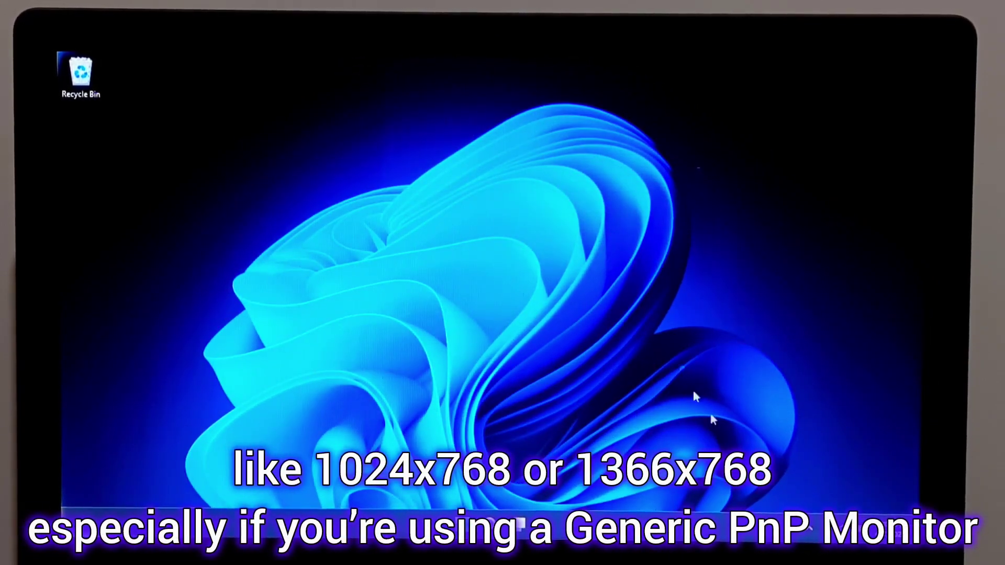
Step: Check the available screen resolutions in Settings Display without changing them, then close Settings
left_click(871, 534)
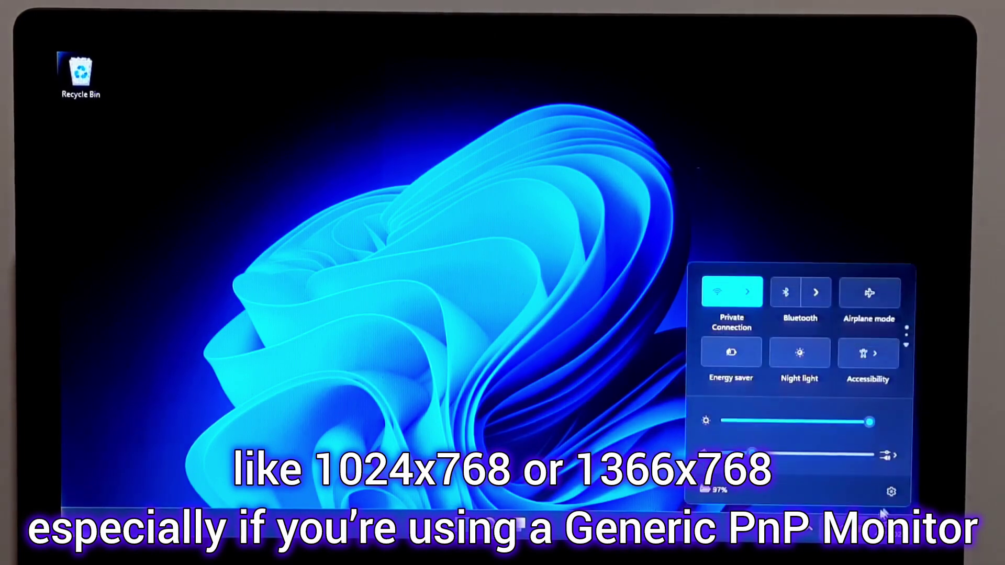
left_click(899, 486)
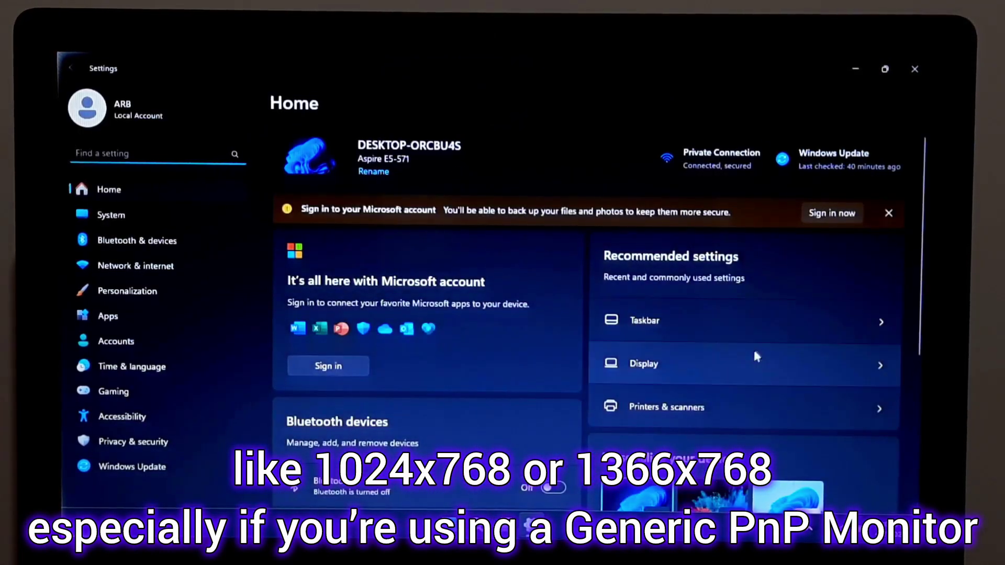
left_click(741, 365)
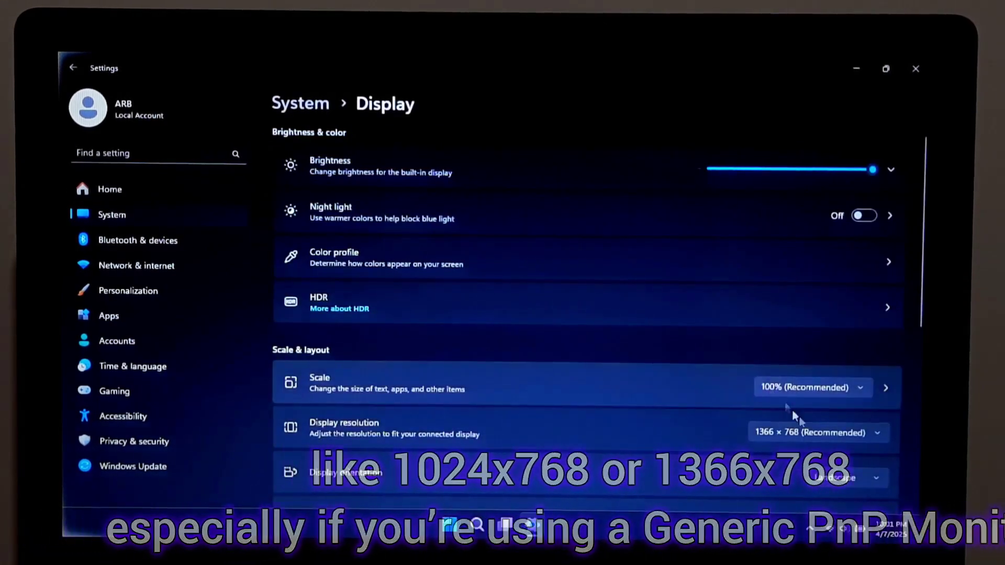
left_click(821, 434)
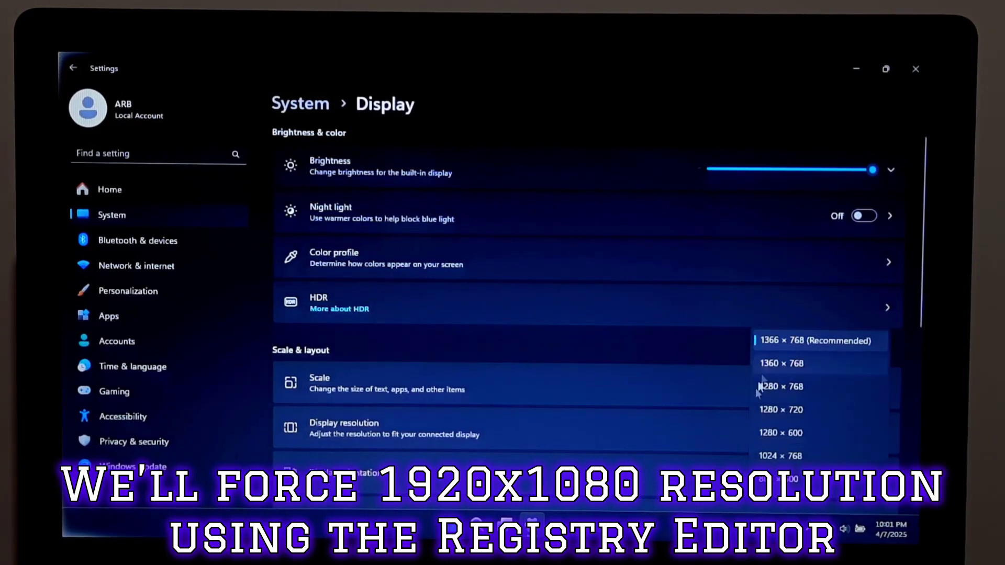
left_click(693, 337)
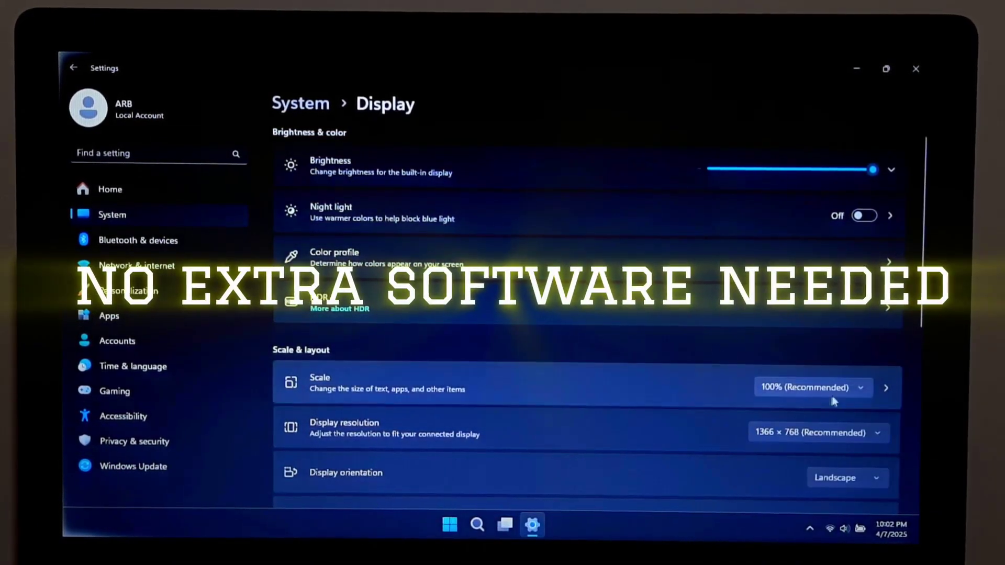
left_click(915, 68)
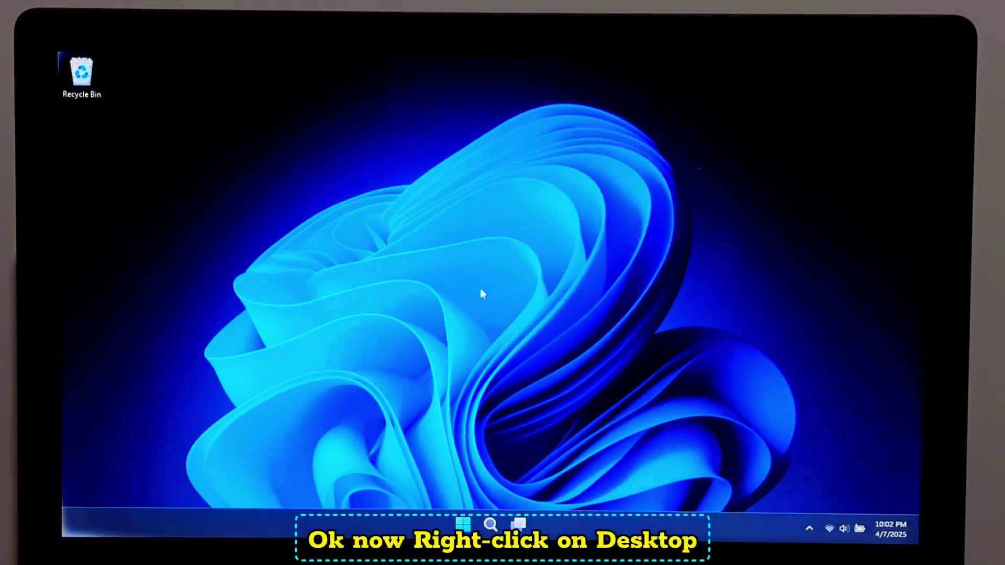
Step: Recheck the offered resolutions via the desktop's display settings, then launch regedit from Run
right_click(481, 293)
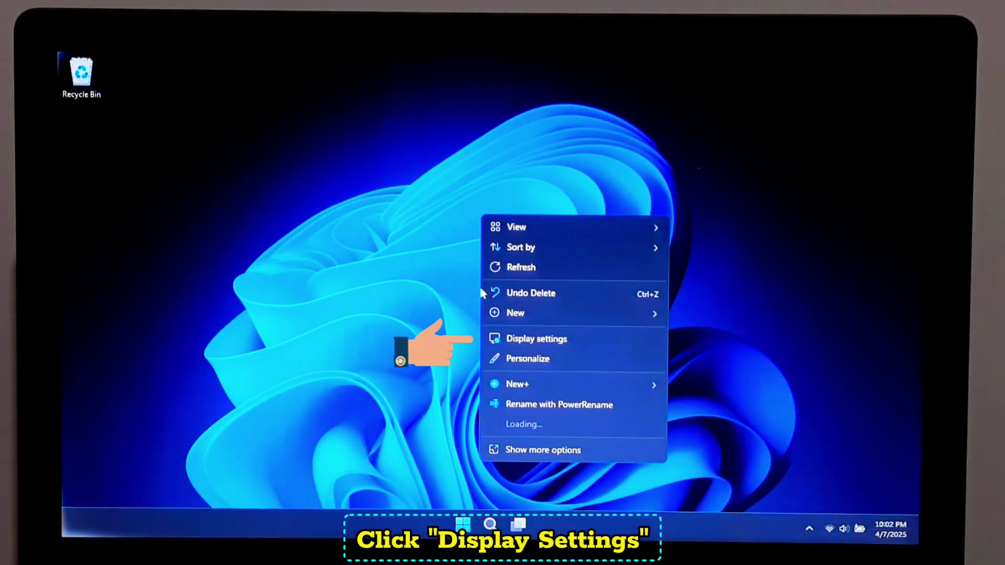
left_click(532, 340)
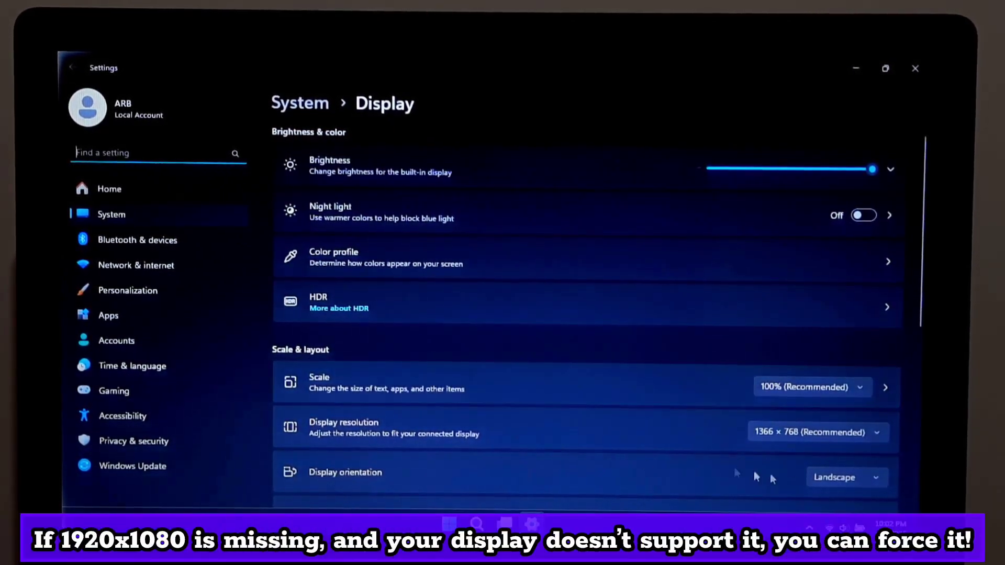
left_click(882, 436)
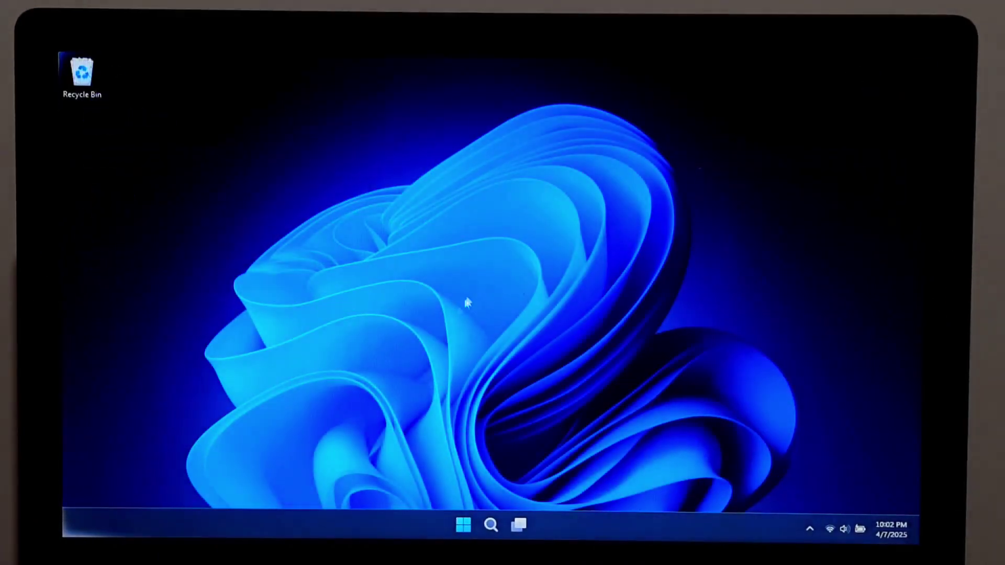
key("super+r")
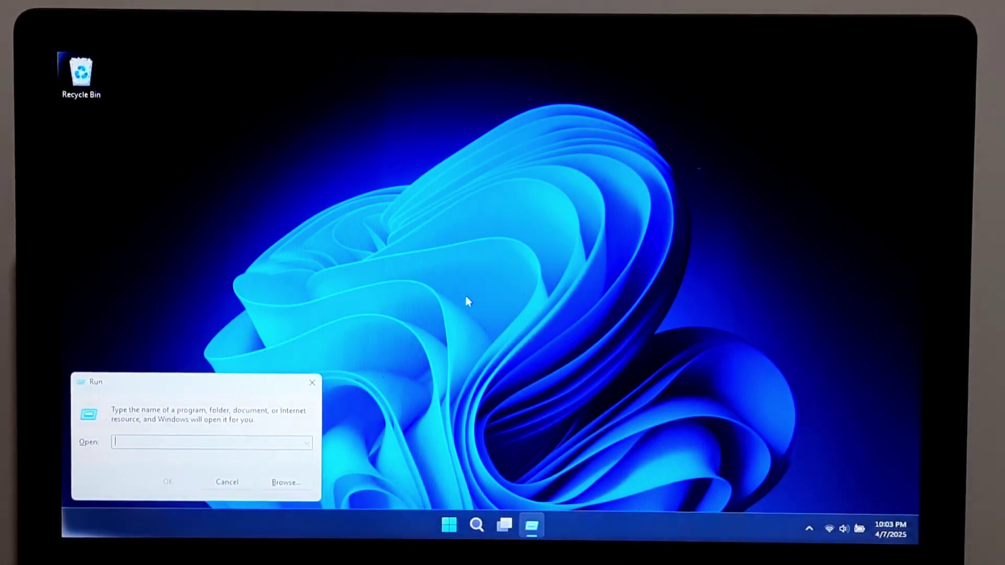
type("regedit")
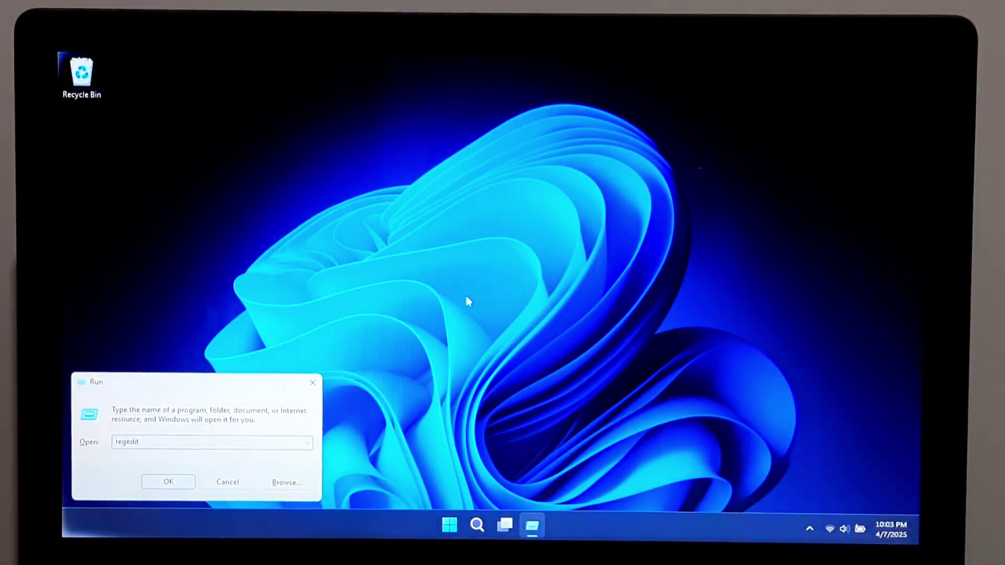
key("Return")
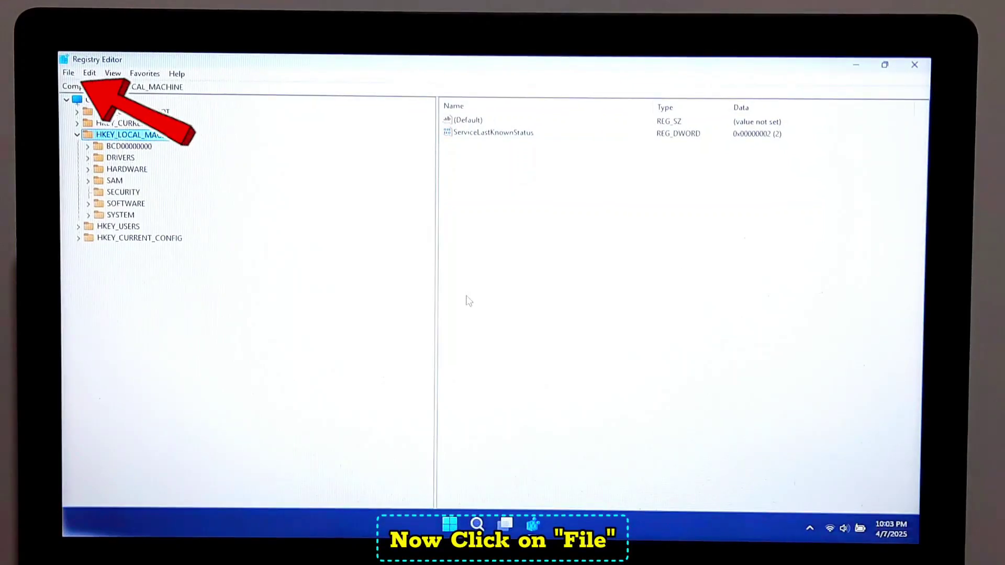
Step: Export the HKEY_LOCAL_MACHINE branch to Documents as the backup file CustomRegBack
left_click(68, 74)
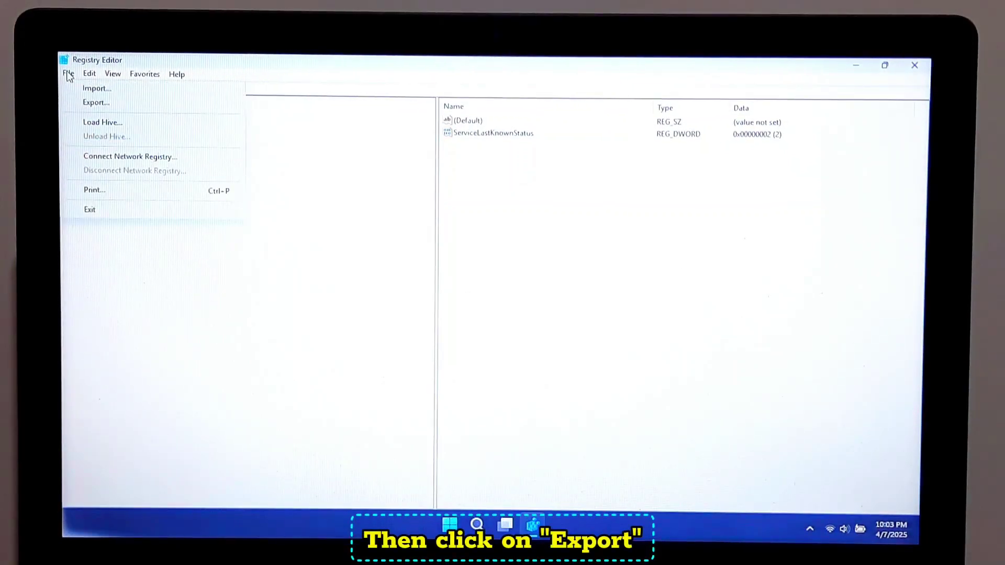
left_click(92, 103)
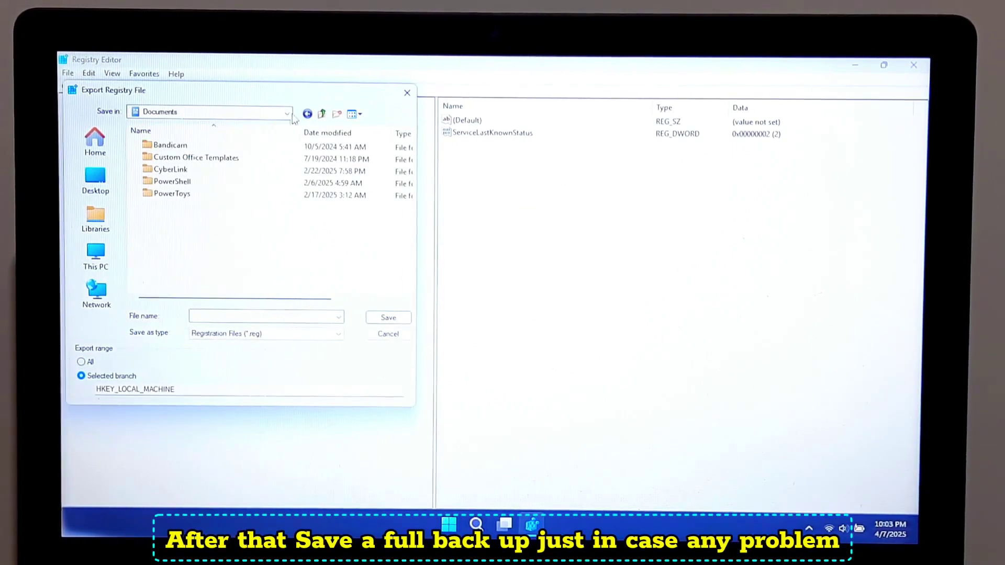
left_click(323, 114)
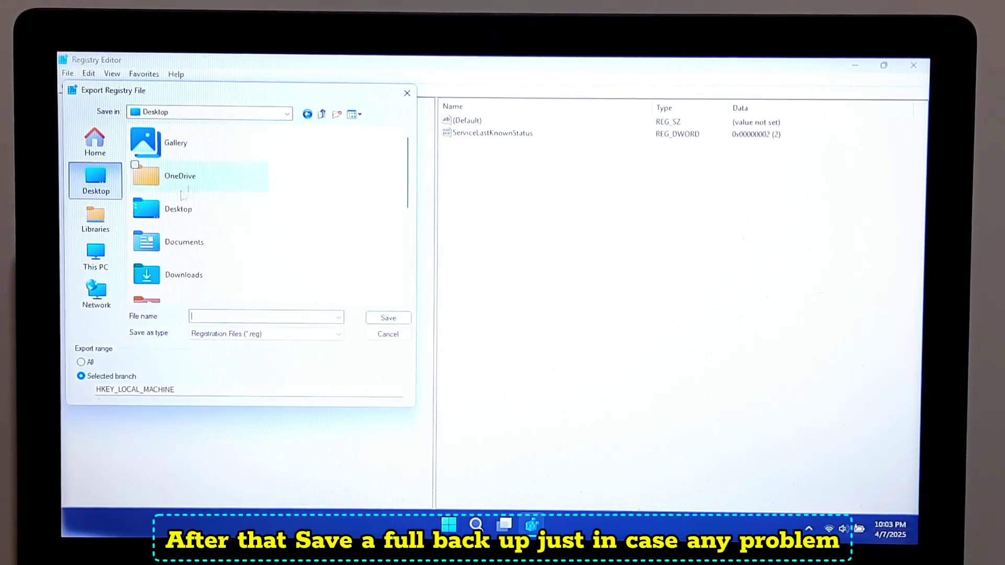
left_click(166, 245)
left_click(213, 315)
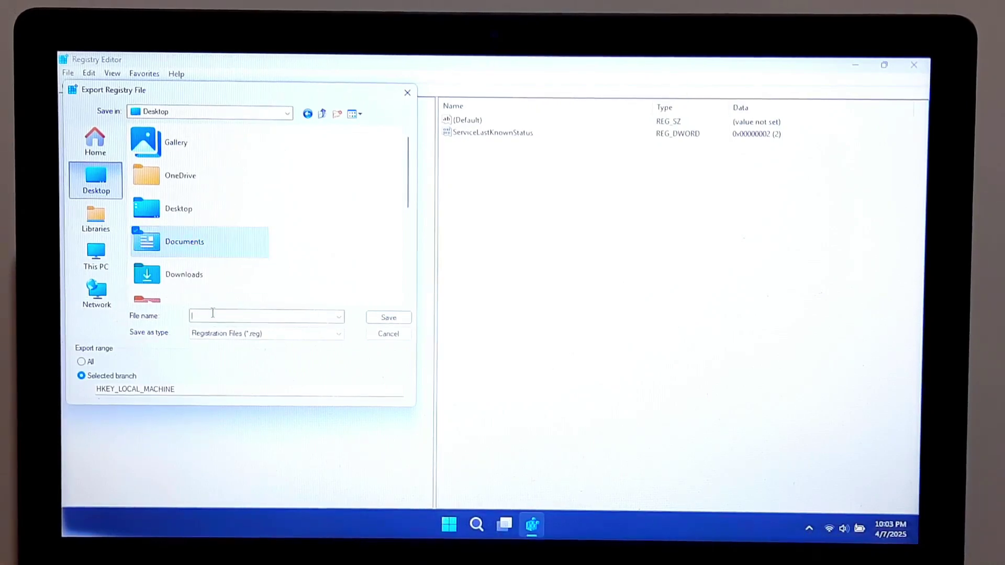
double_click(202, 250)
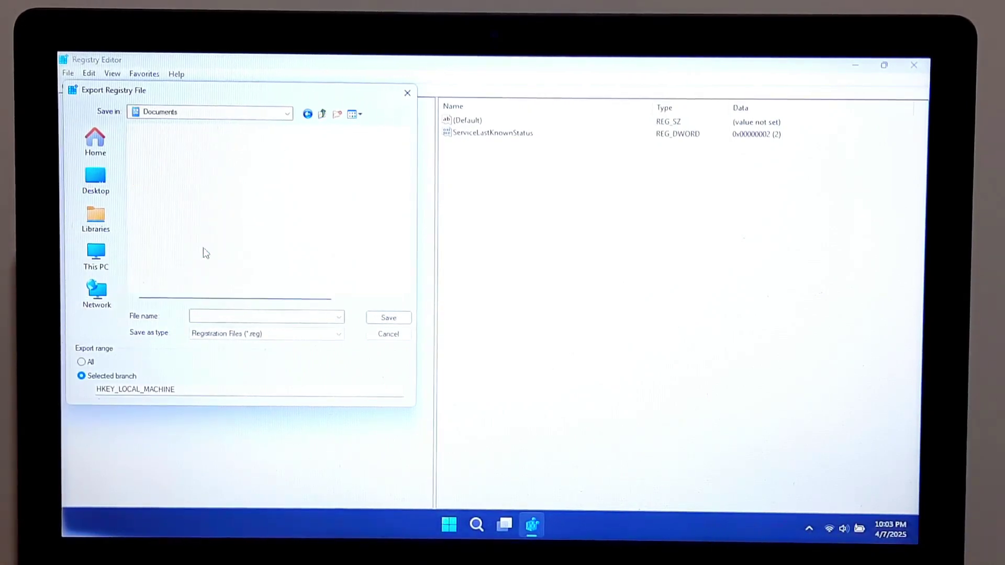
type("Cust")
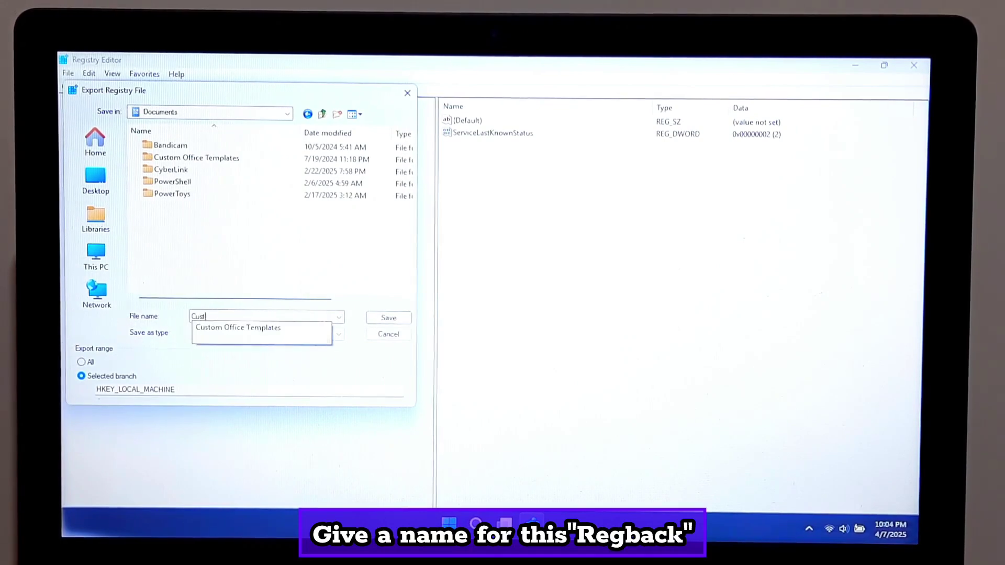
type("Regback")
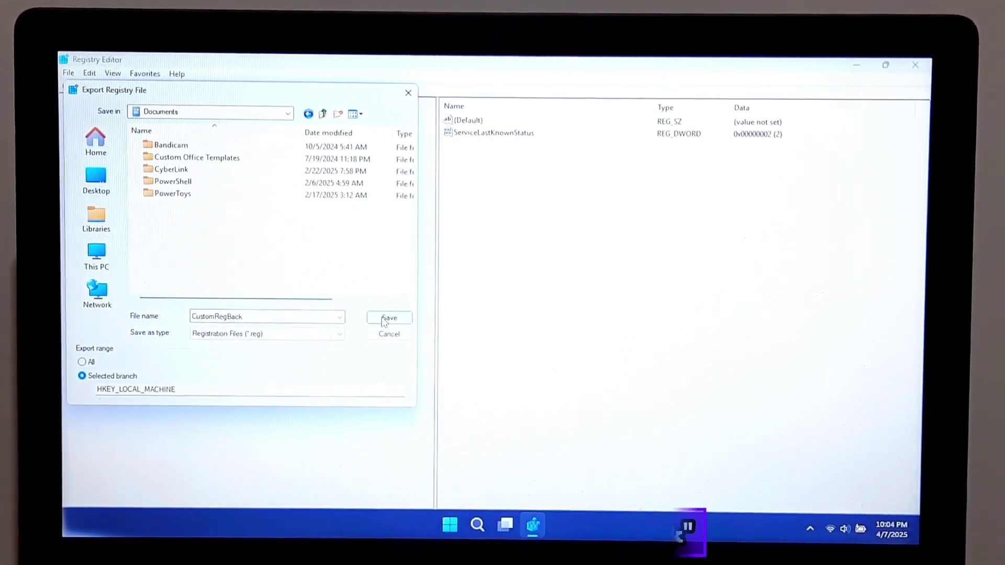
left_click(381, 316)
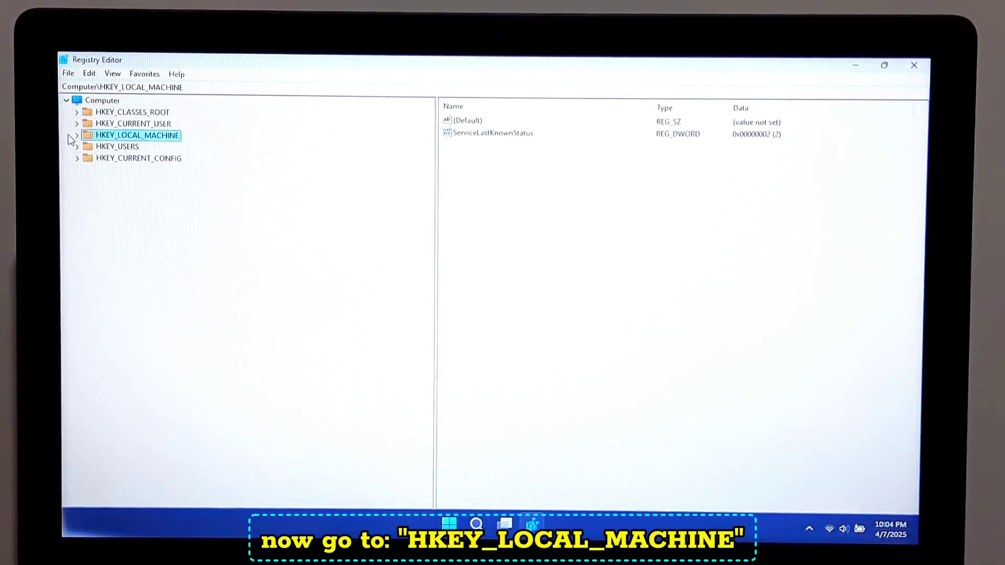
Step: Expand HKEY_LOCAL_MACHINE > SYSTEM > CurrentControlSet > Control > GraphicsDrivers and select Configuration
left_click(77, 136)
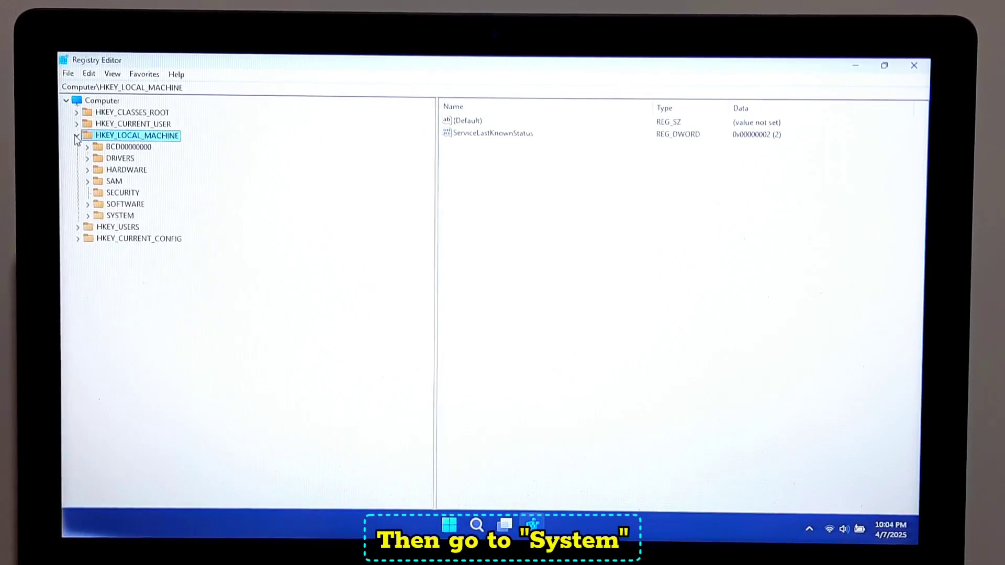
left_click(87, 215)
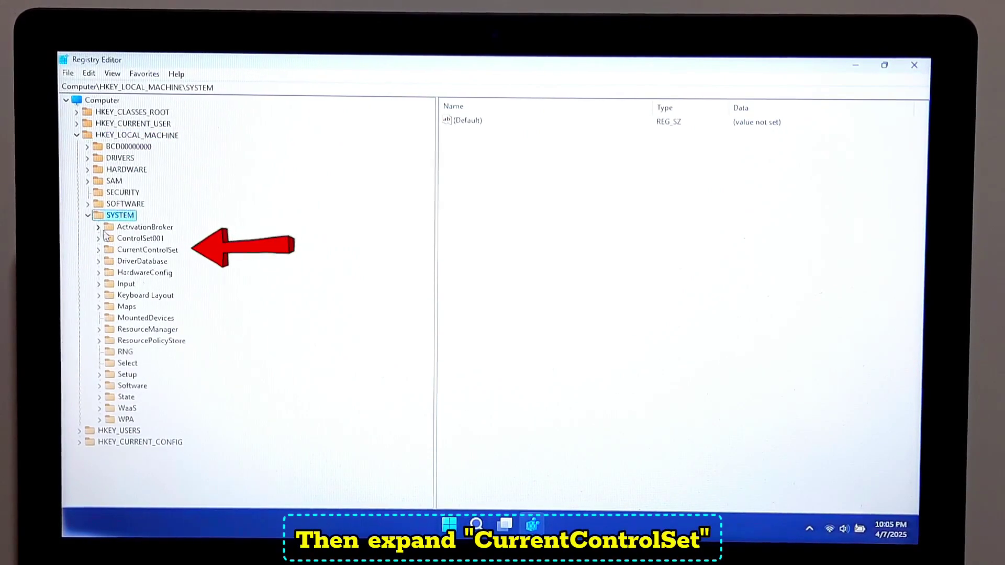
left_click(112, 250)
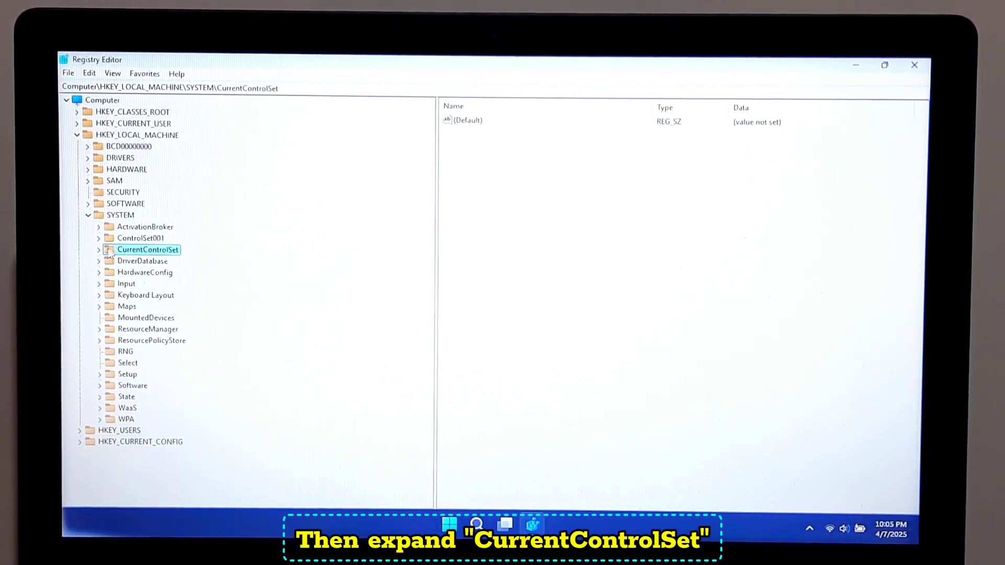
left_click(100, 250)
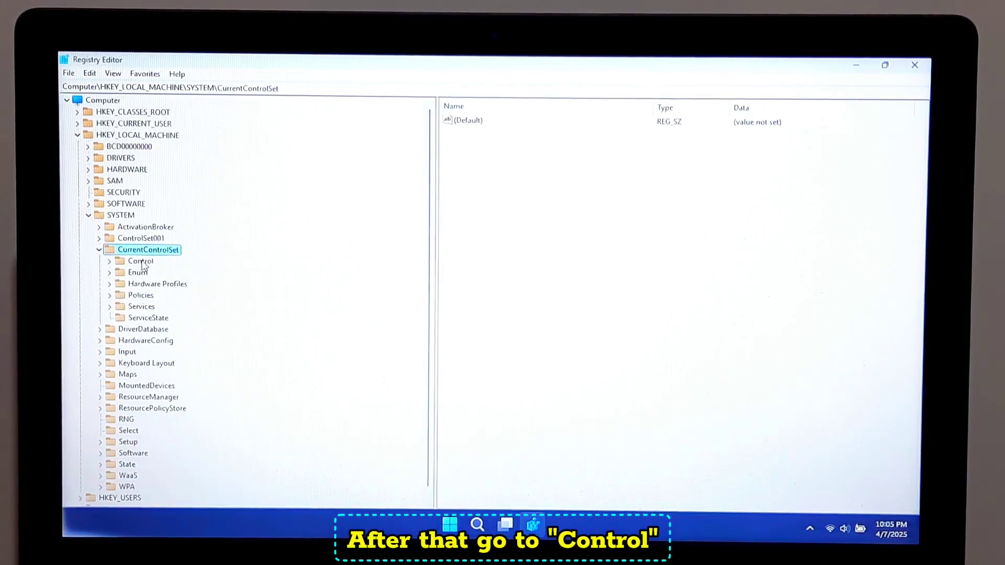
left_click(129, 263)
left_click(109, 262)
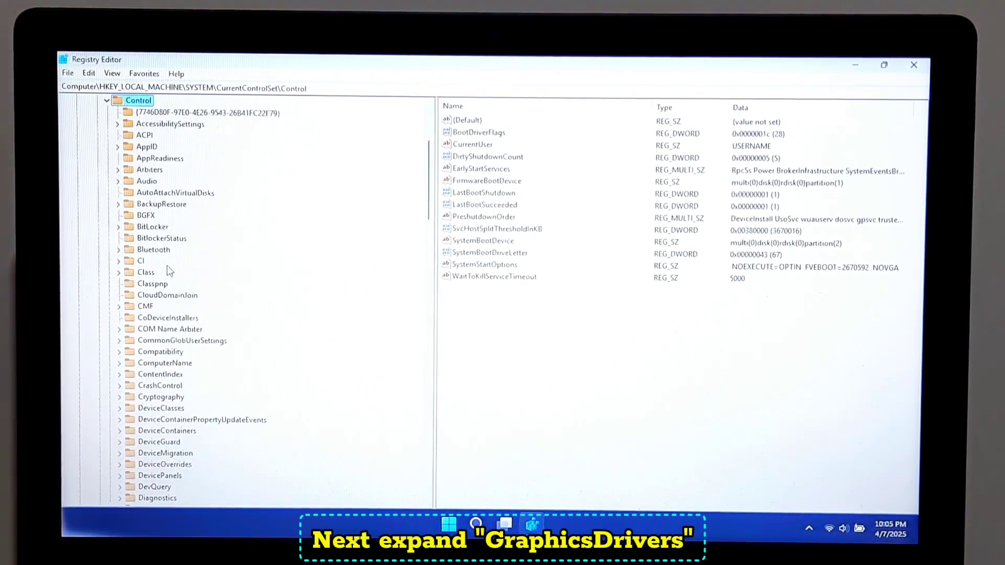
scroll(168, 266, "down", 7)
left_click(164, 353)
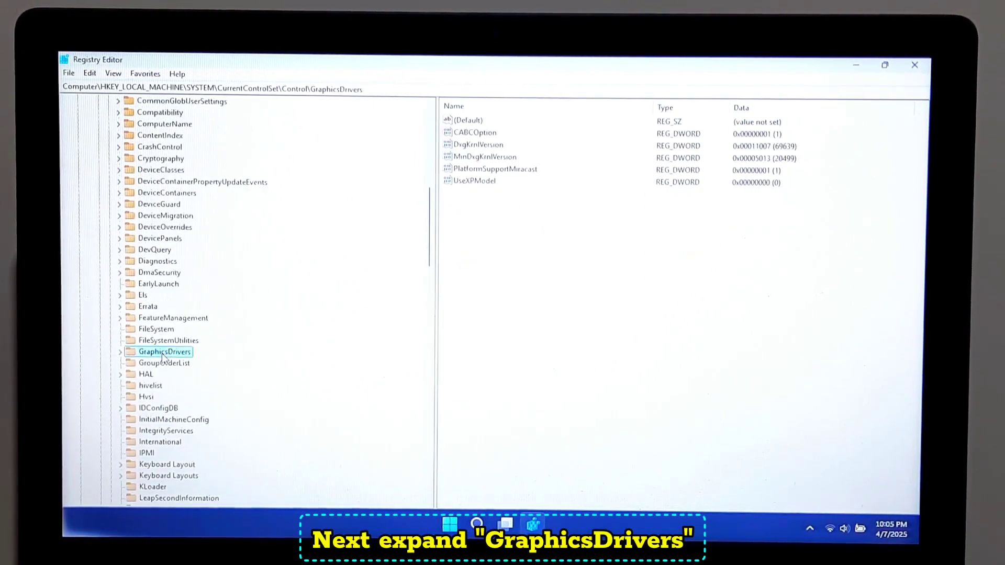
left_click(120, 352)
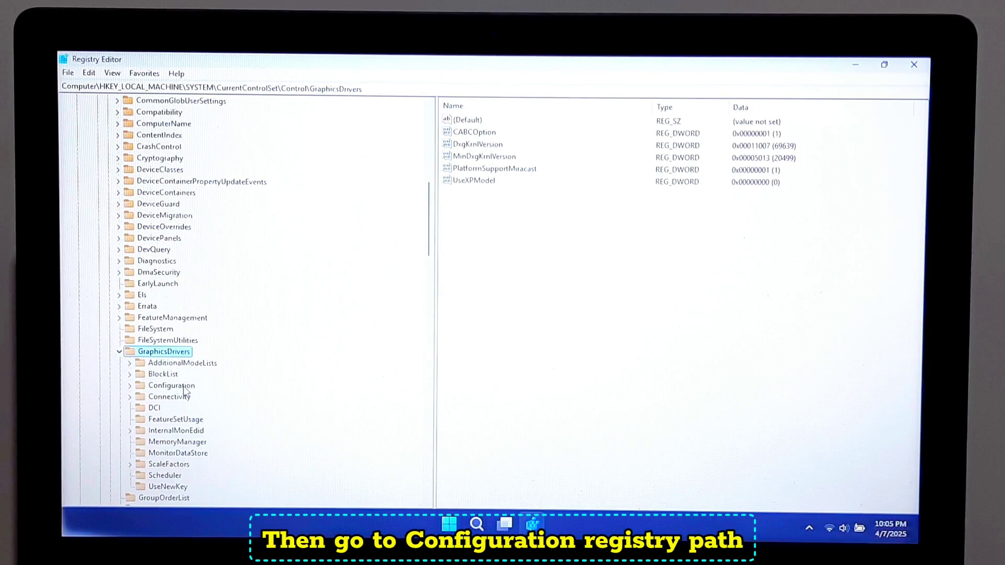
left_click(183, 388)
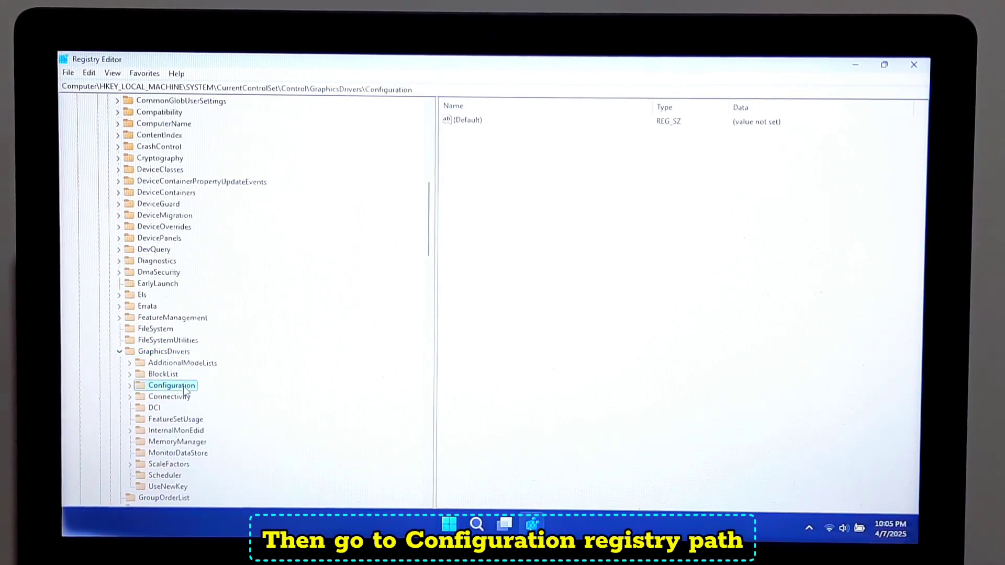
Step: Expand Configuration, compare the stored display entries, and open the CMN15420 entry's 00 subkey
left_click(130, 386)
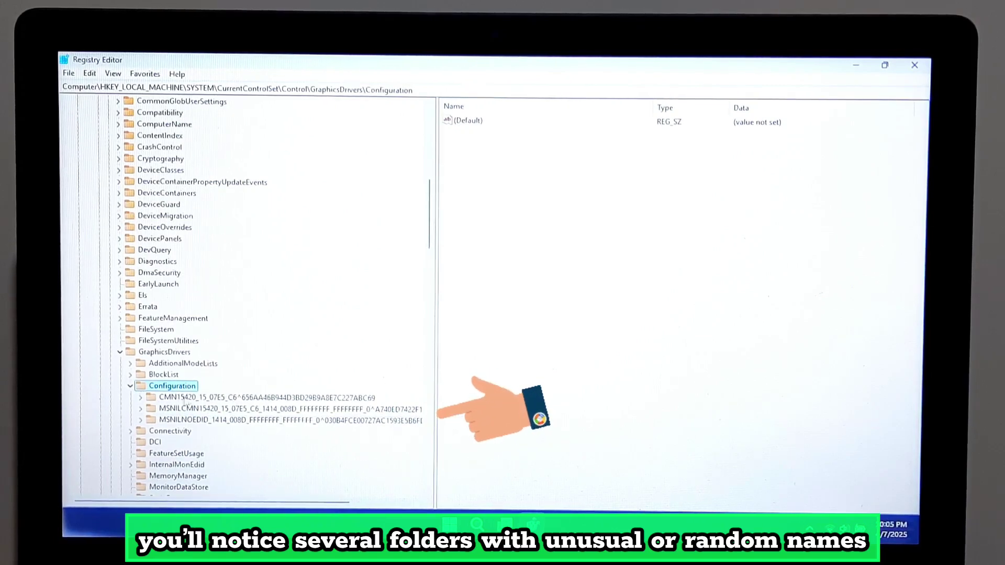
left_click(189, 398)
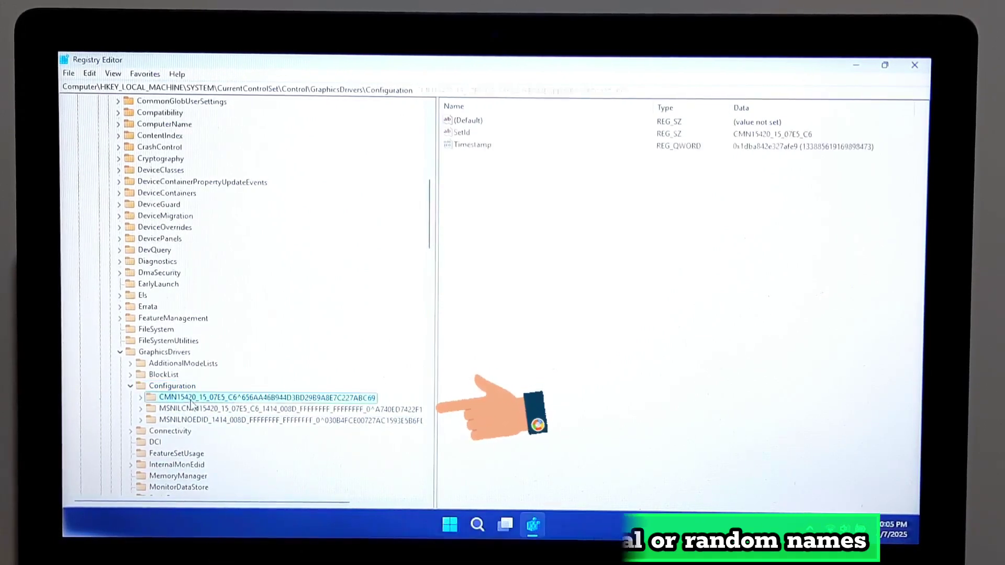
left_click(188, 409)
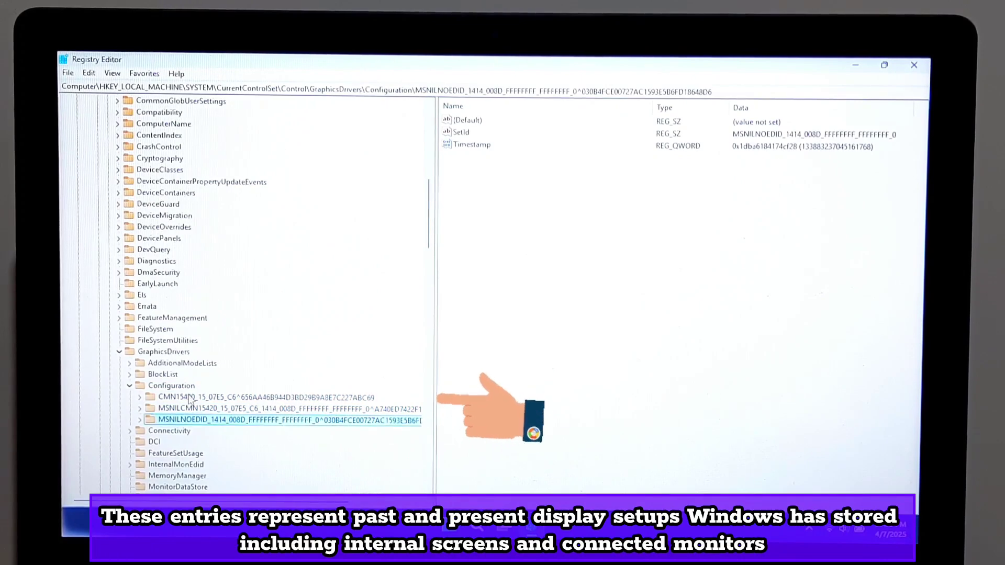
left_click(190, 398)
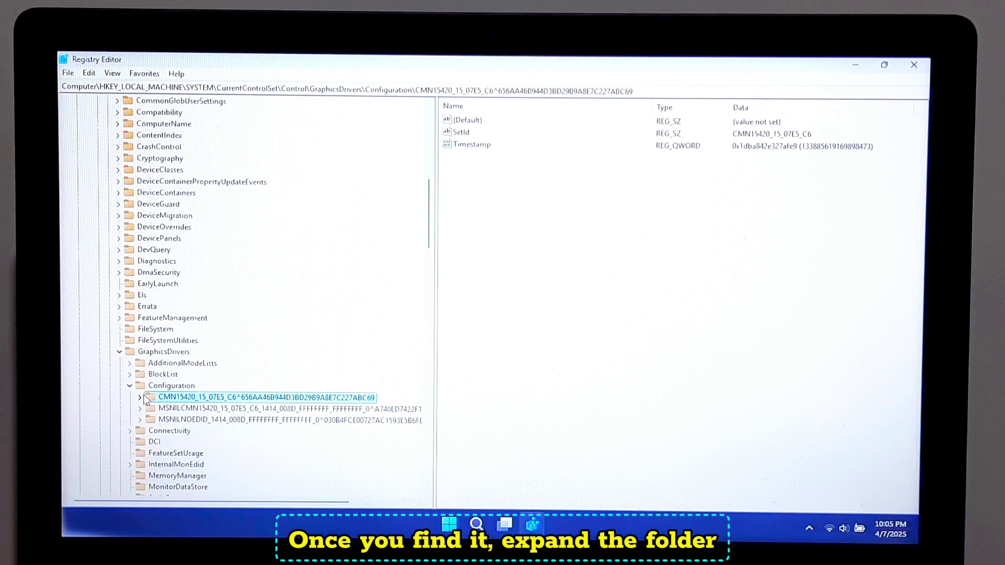
left_click(141, 398)
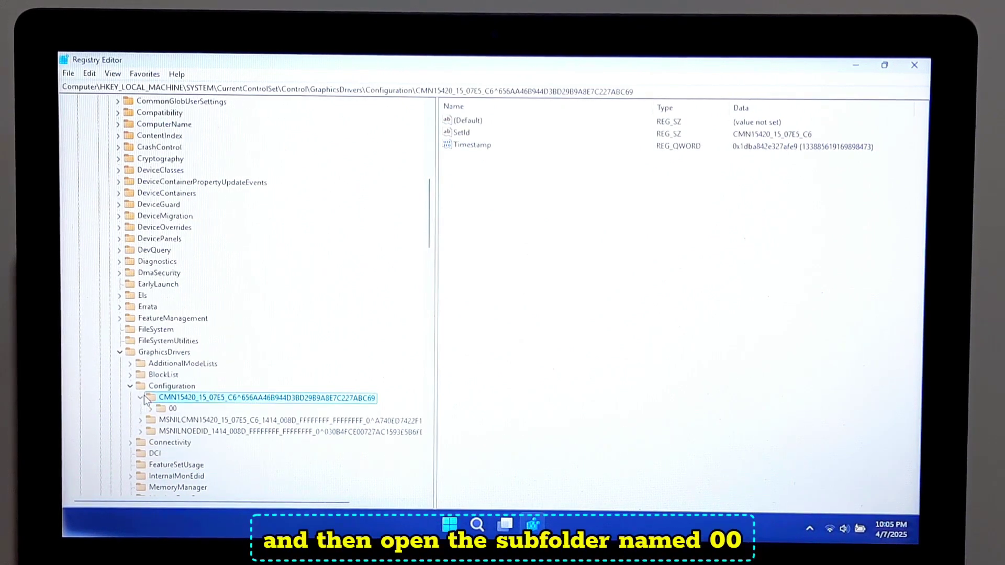
left_click(171, 409)
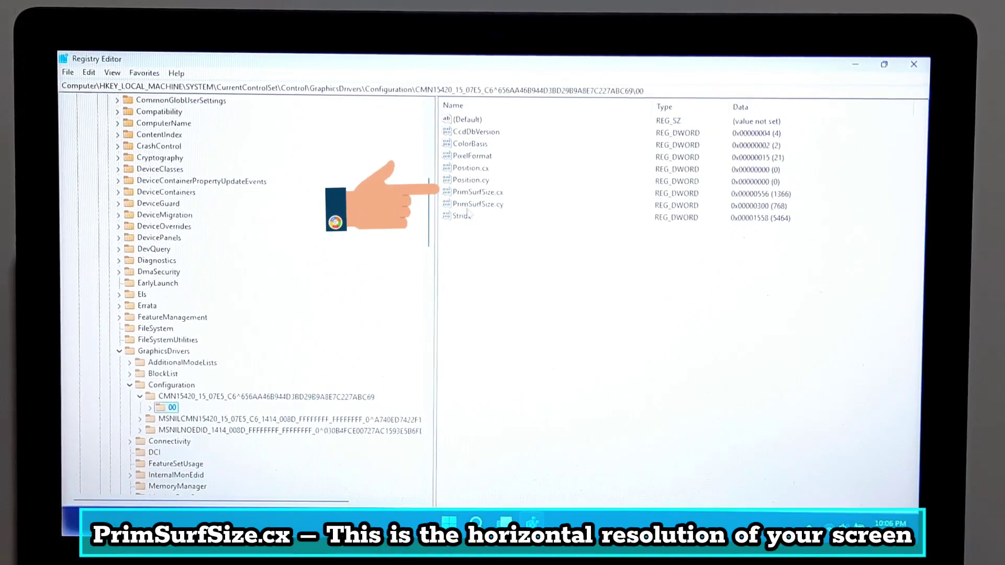
Step: Select PrimSurfSize.cx (1366) and PrimSurfSize.cy (768) in the values pane
left_click(480, 192)
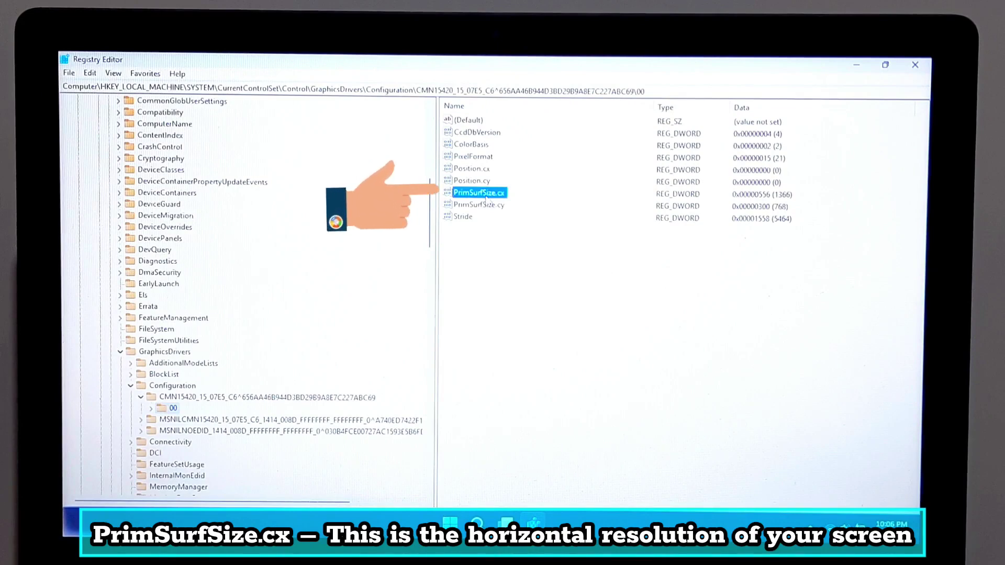
left_click(493, 206)
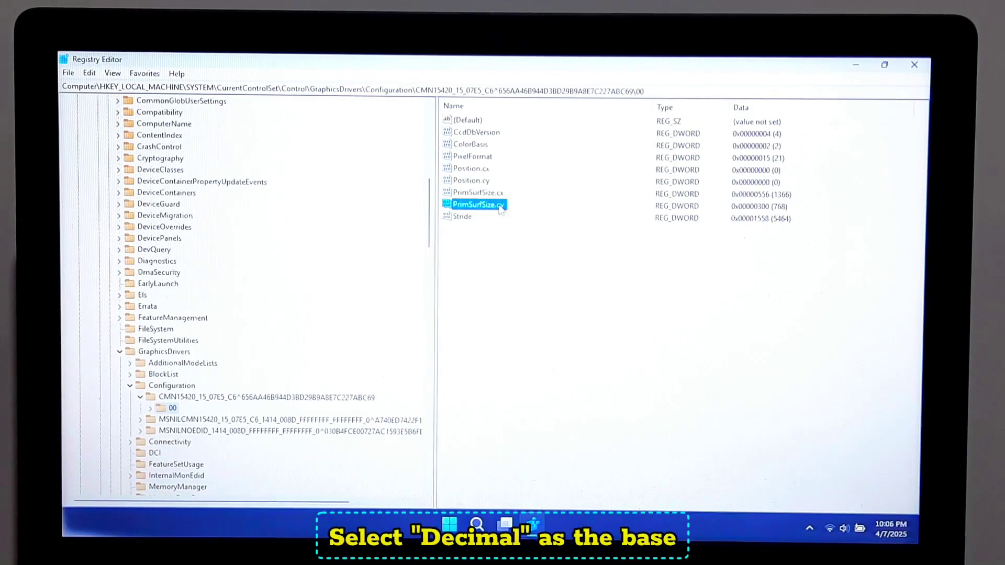
Step: Replace PrimSurfSize.cx's 1366 with 1920 using Decimal base
double_click(479, 193)
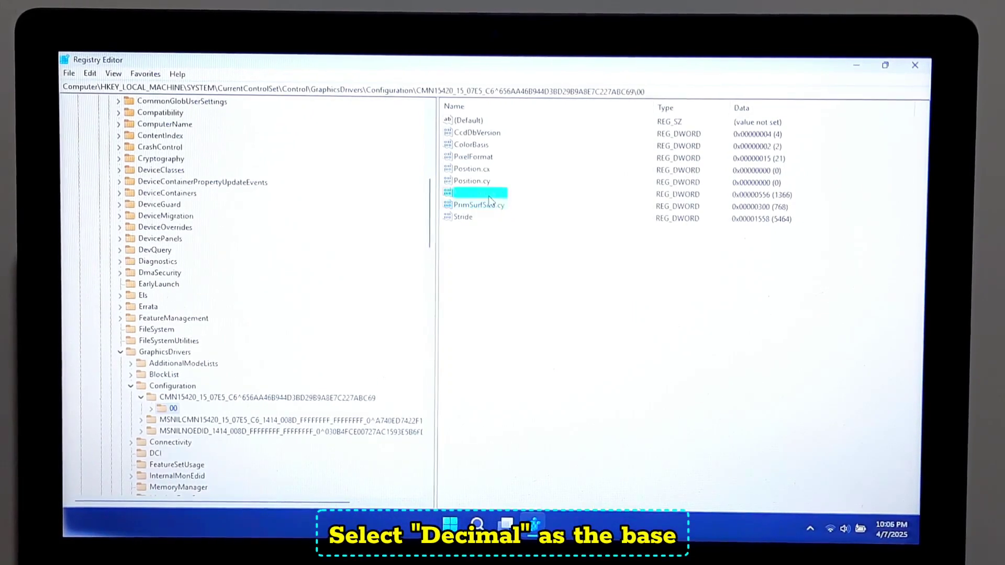
left_click(211, 192)
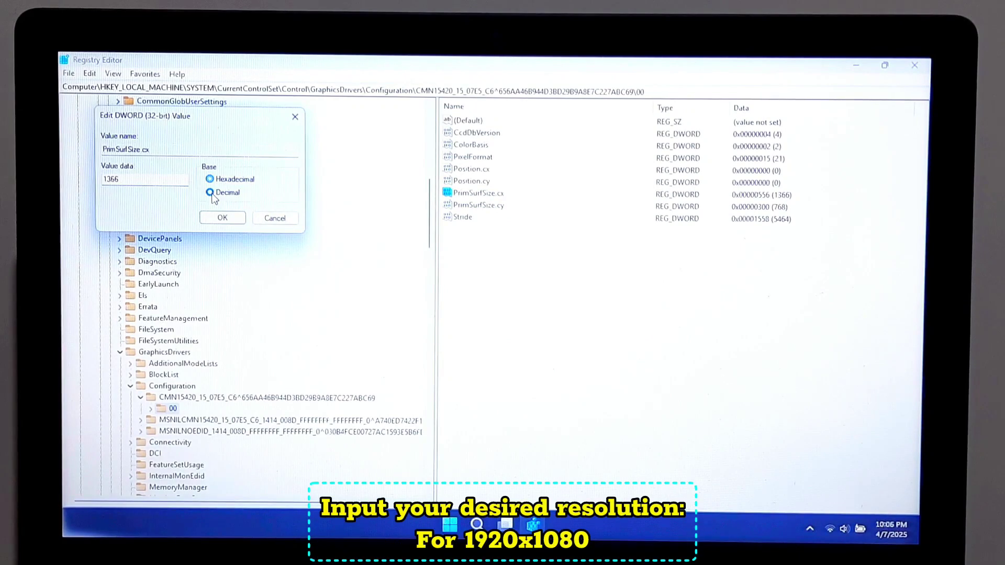
double_click(117, 179)
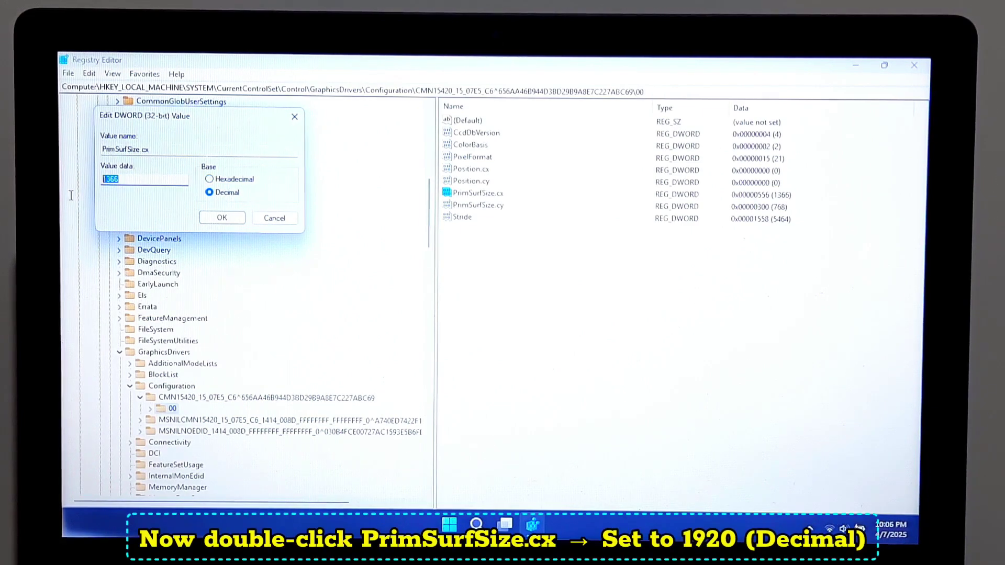
type("1920")
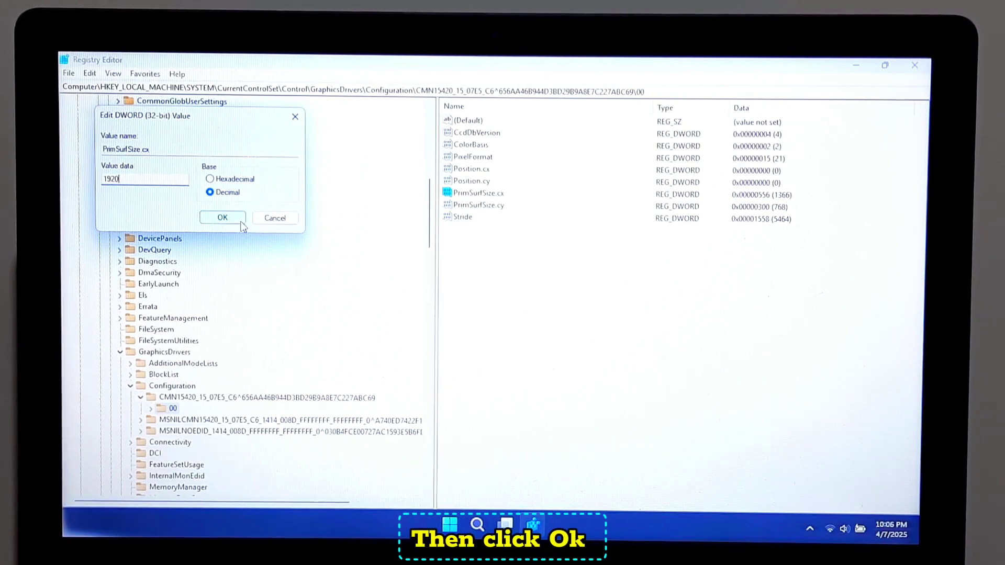
left_click(222, 217)
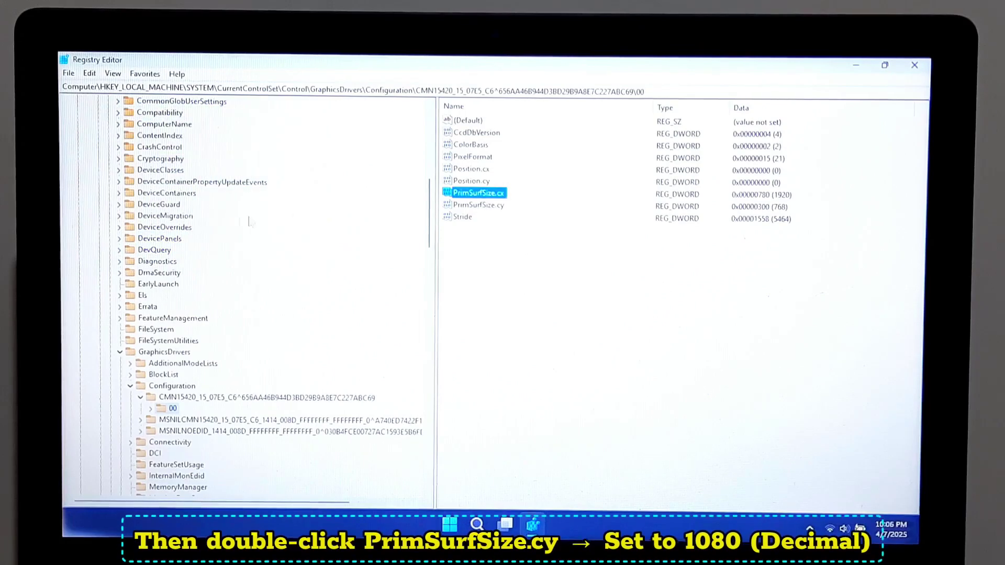
double_click(466, 204)
Step: Switch PrimSurfSize.cy to Decimal and replace 768 with 1080
left_click(223, 199)
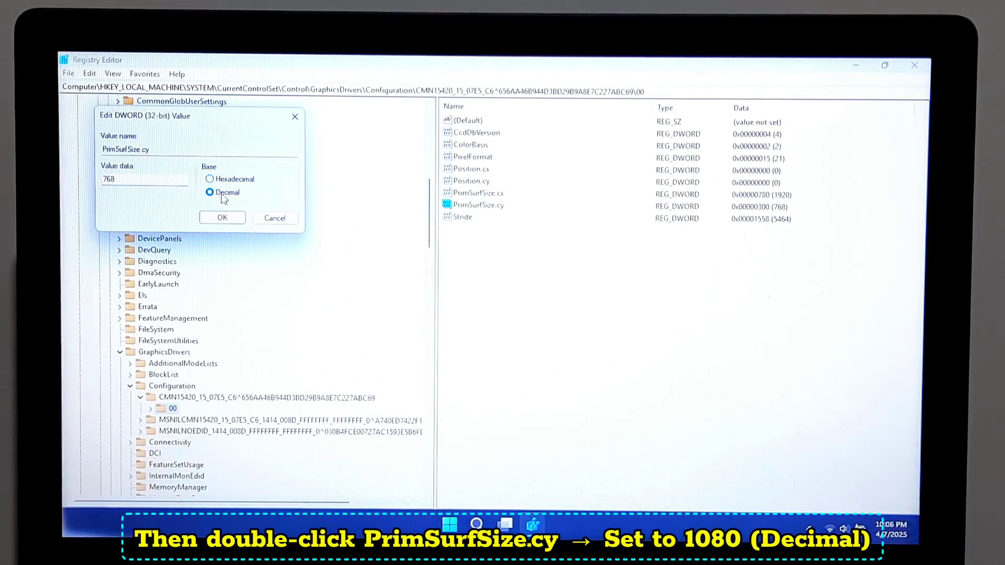
left_click_drag(137, 177, 92, 183)
type("108")
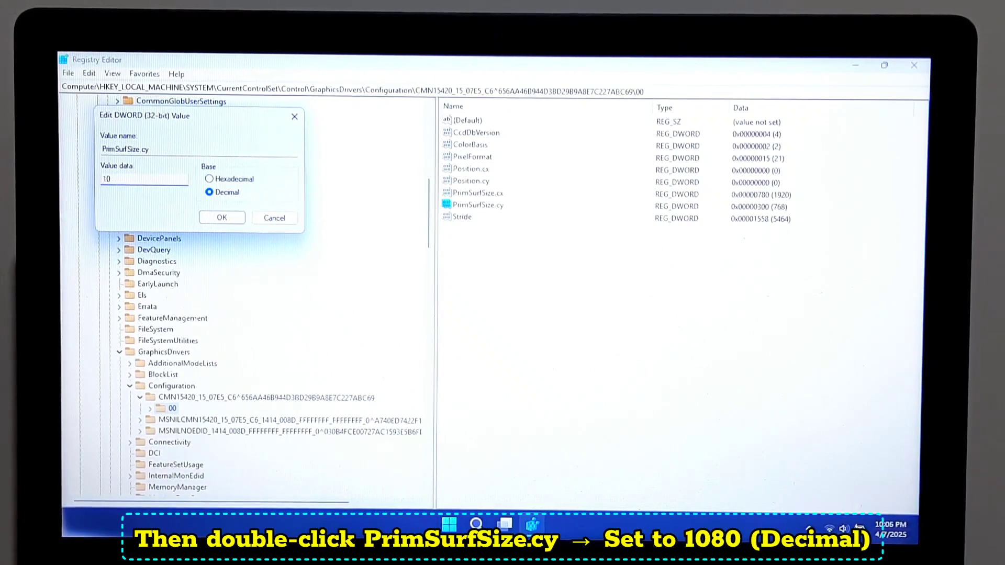
type("0")
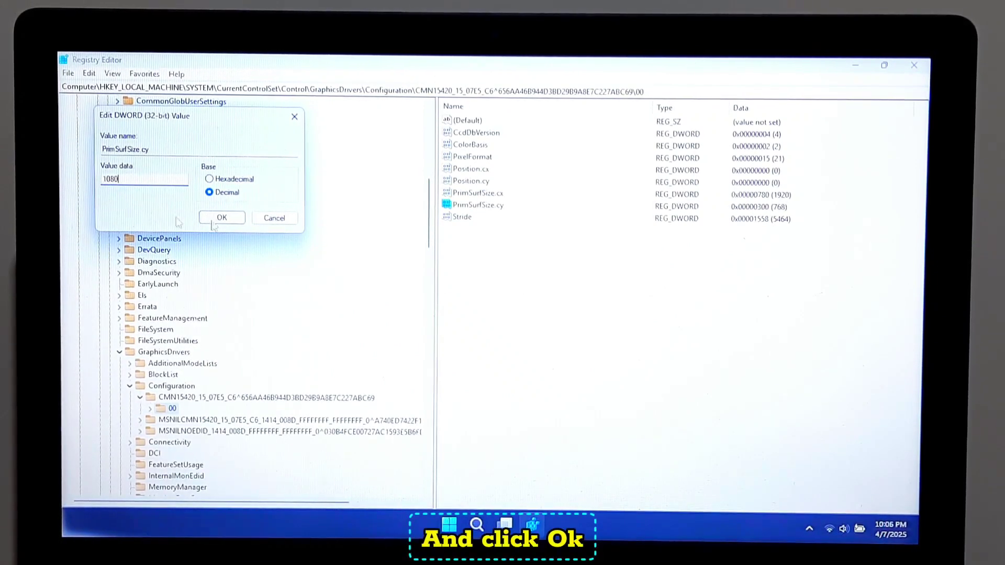
left_click(231, 220)
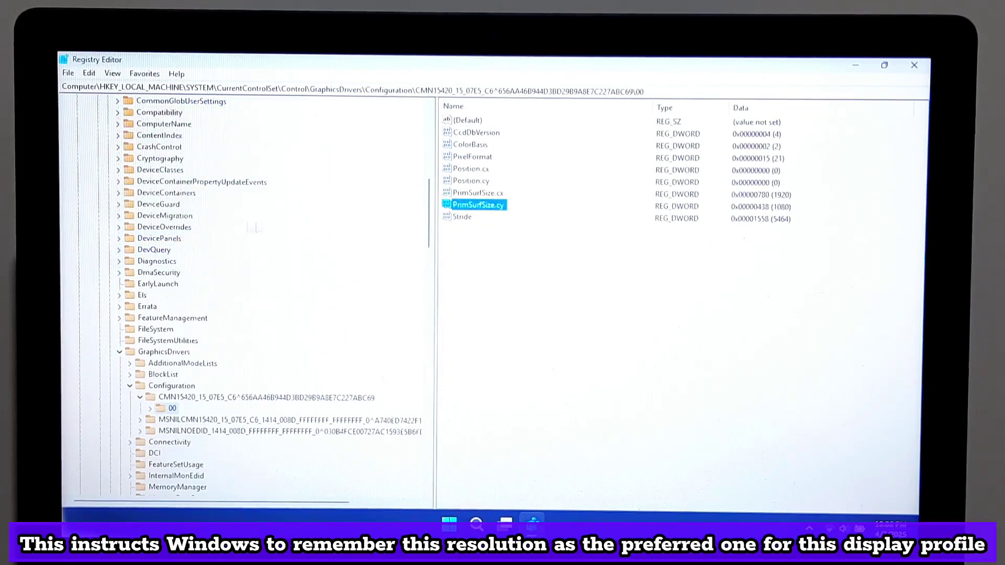
Step: Deselect the value, open the nested 00 child subkey, and select Scaling (4)
left_click(508, 230)
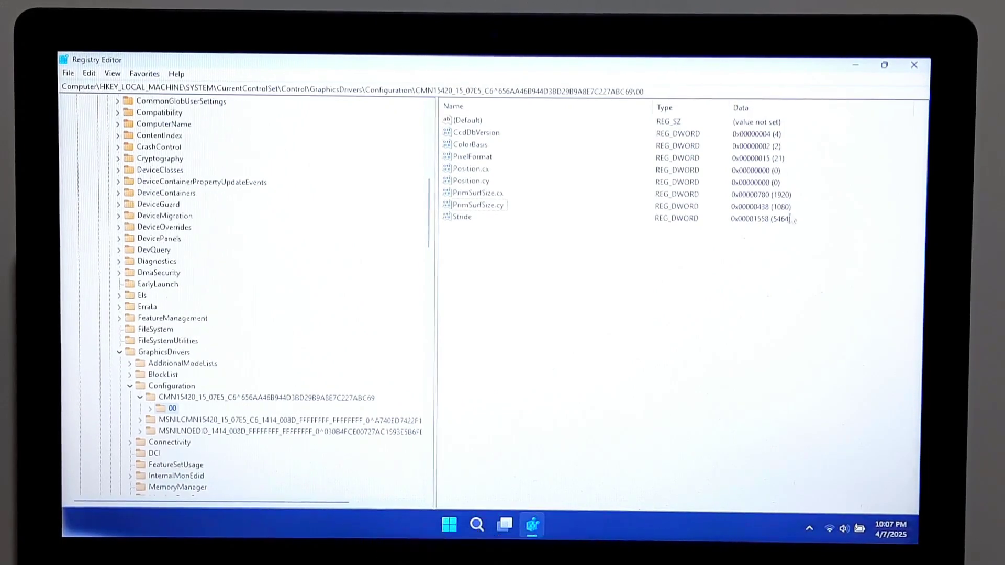
left_click(150, 409)
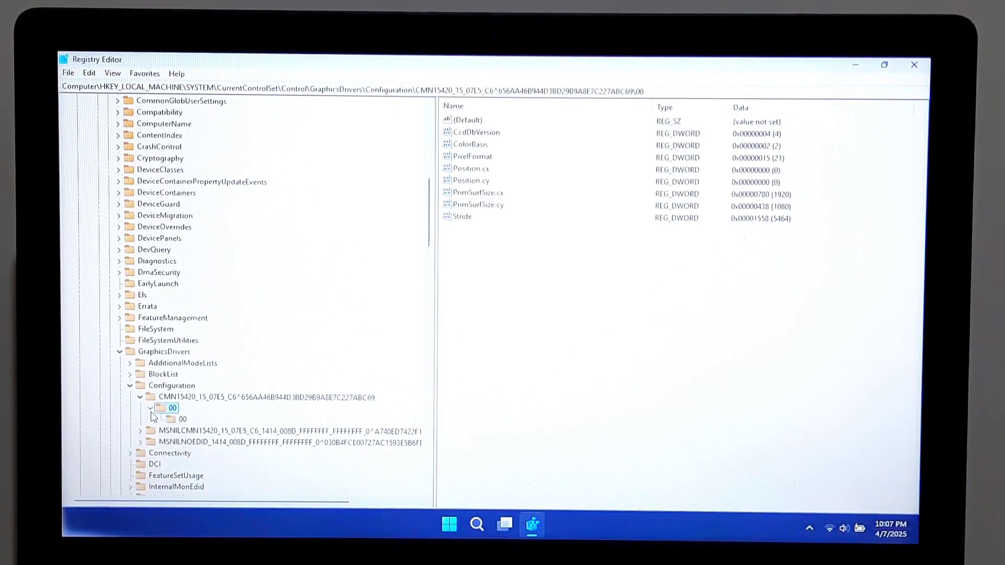
left_click(179, 420)
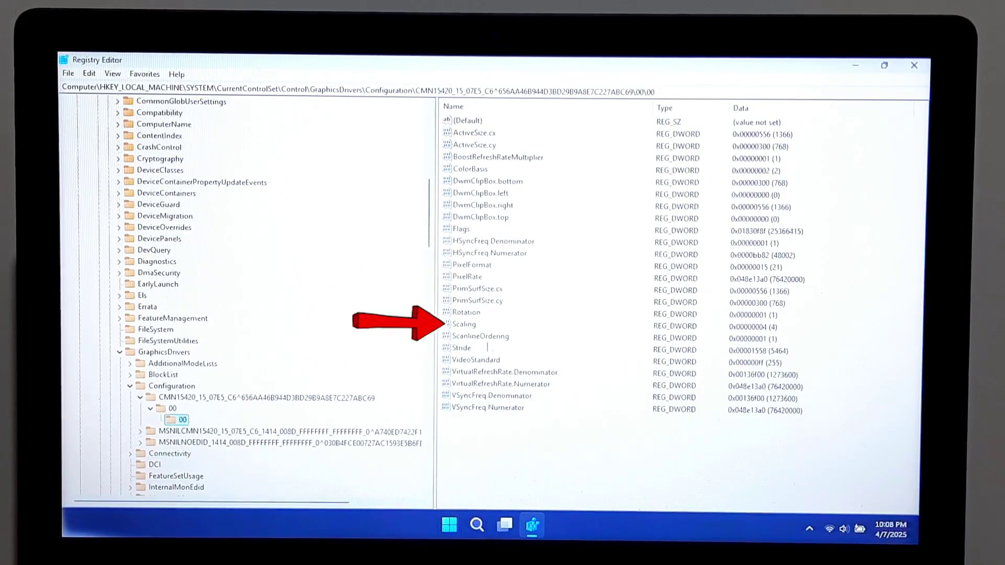
left_click(466, 324)
Step: Change the Scaling value data from 4 to 3
double_click(471, 326)
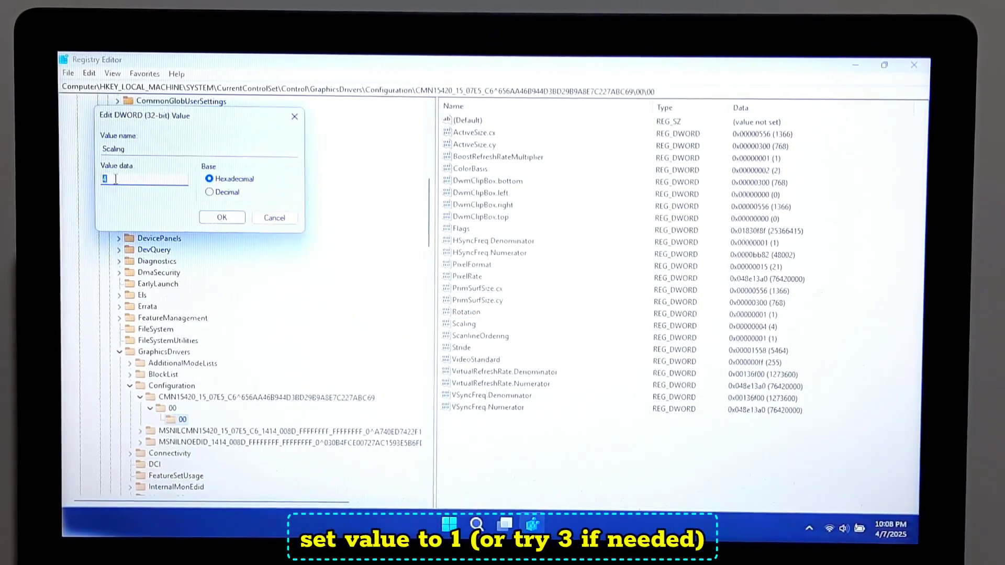
type("3")
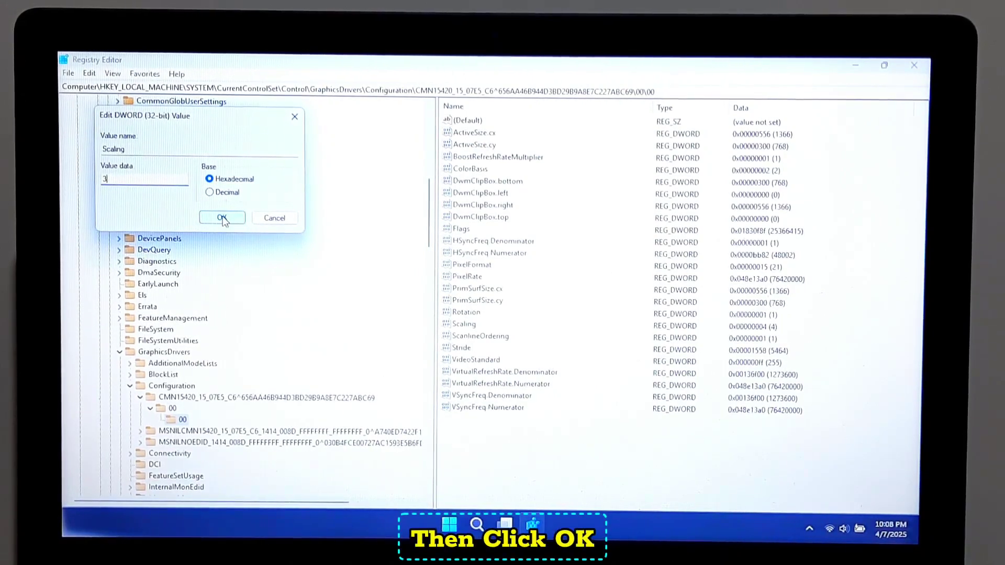
left_click(222, 218)
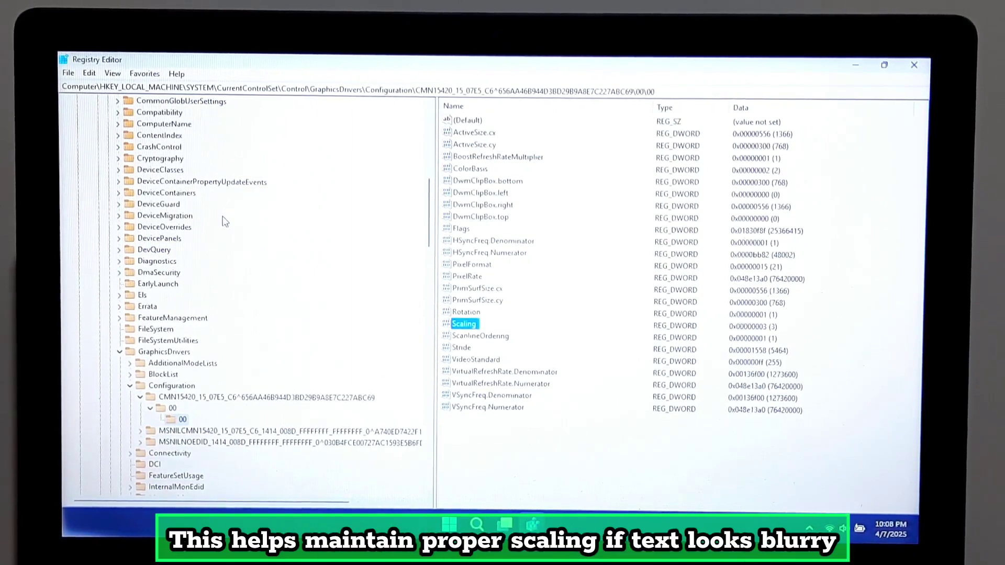
left_click(869, 534)
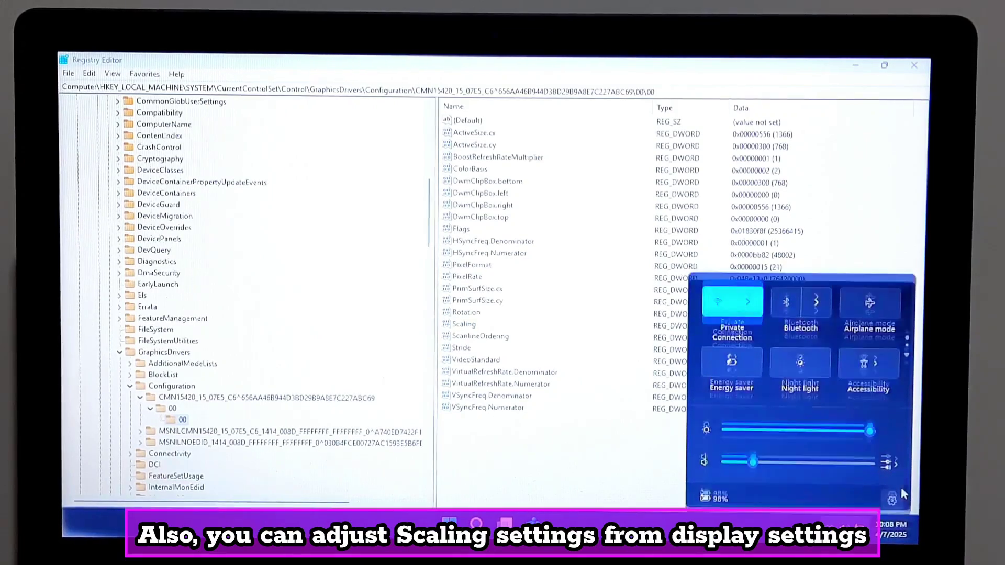
left_click(901, 490)
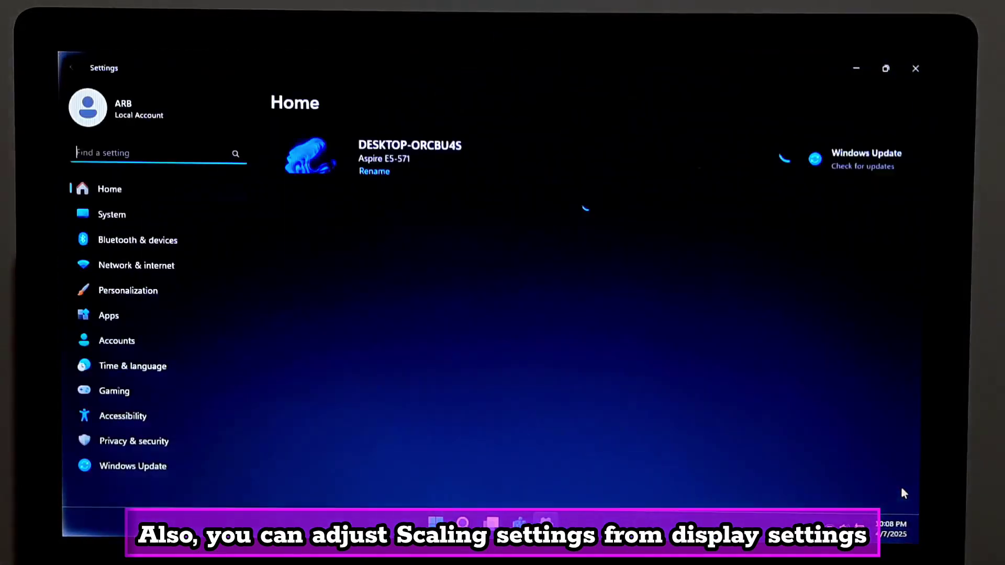
left_click(791, 286)
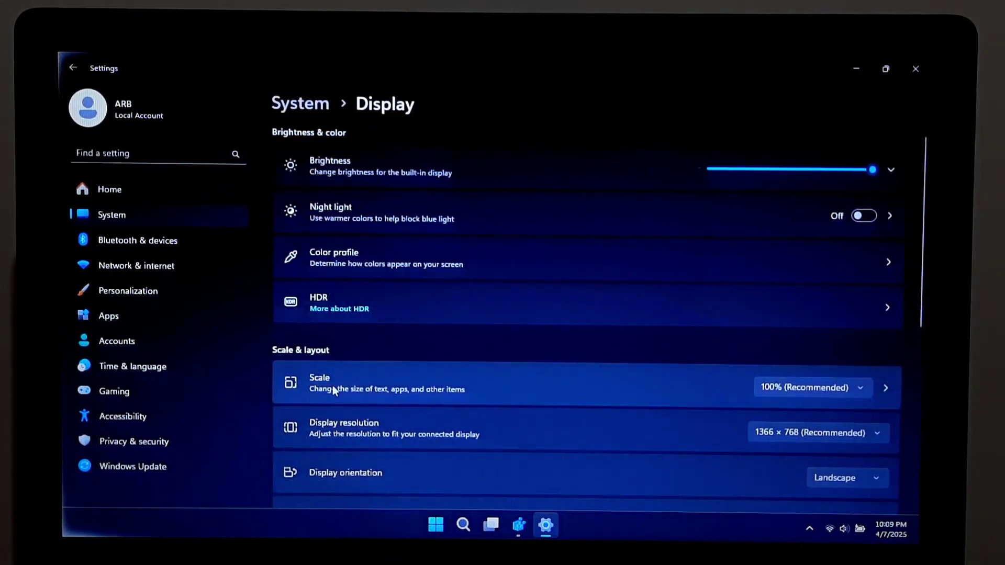
left_click(820, 390)
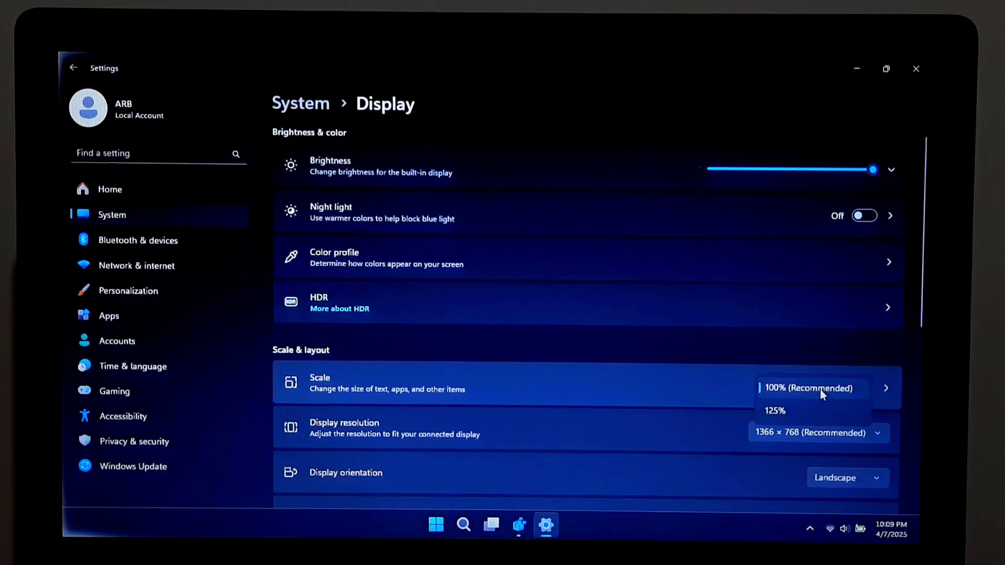
left_click(821, 390)
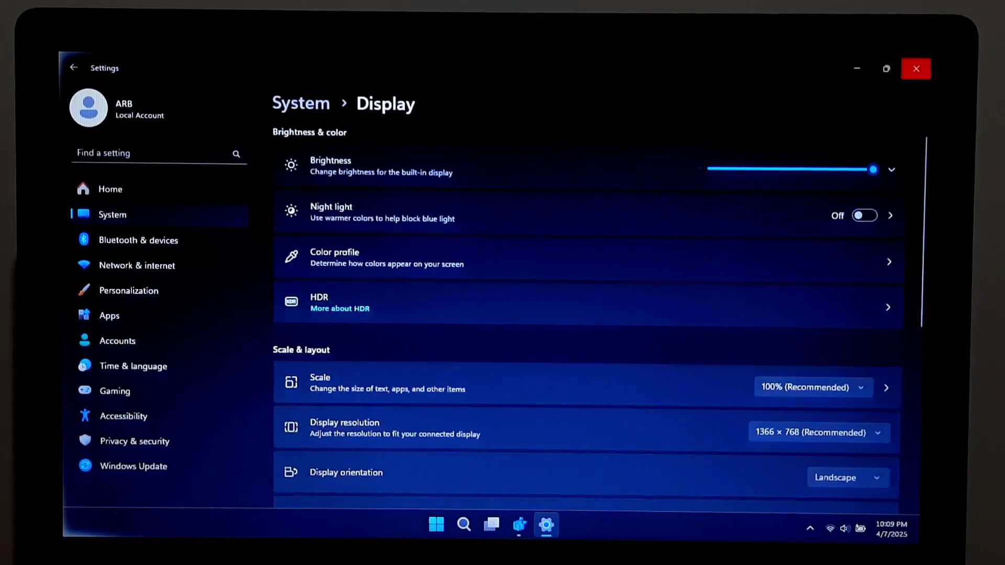
left_click(916, 68)
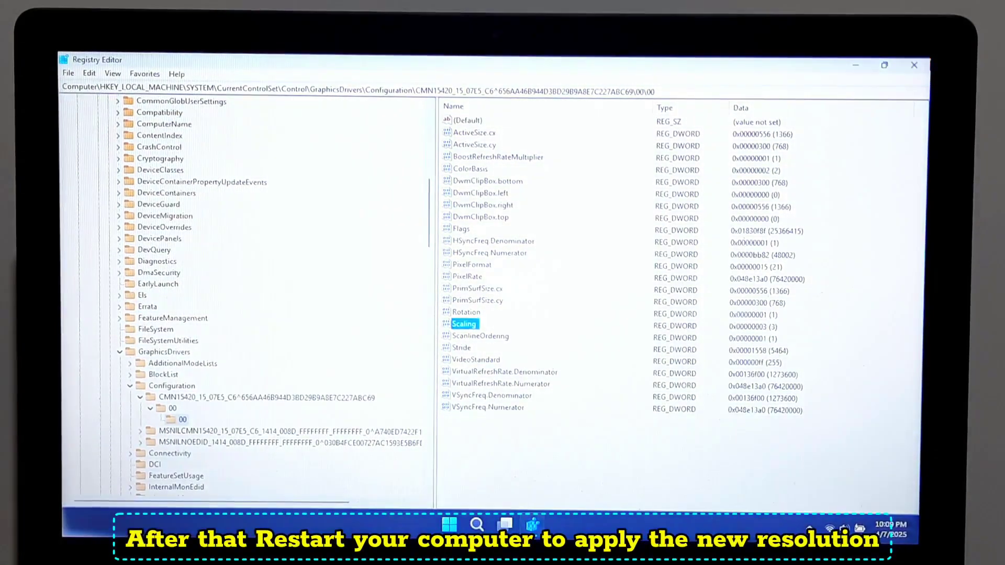
left_click(914, 64)
Step: Restart the PC from the Start menu's power options
left_click(463, 524)
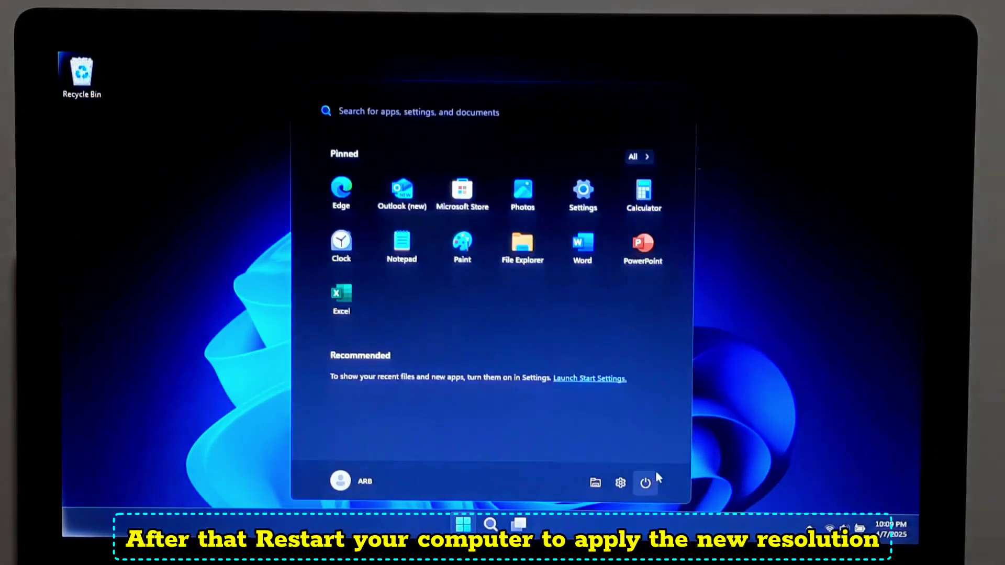
left_click(646, 482)
left_click(647, 458)
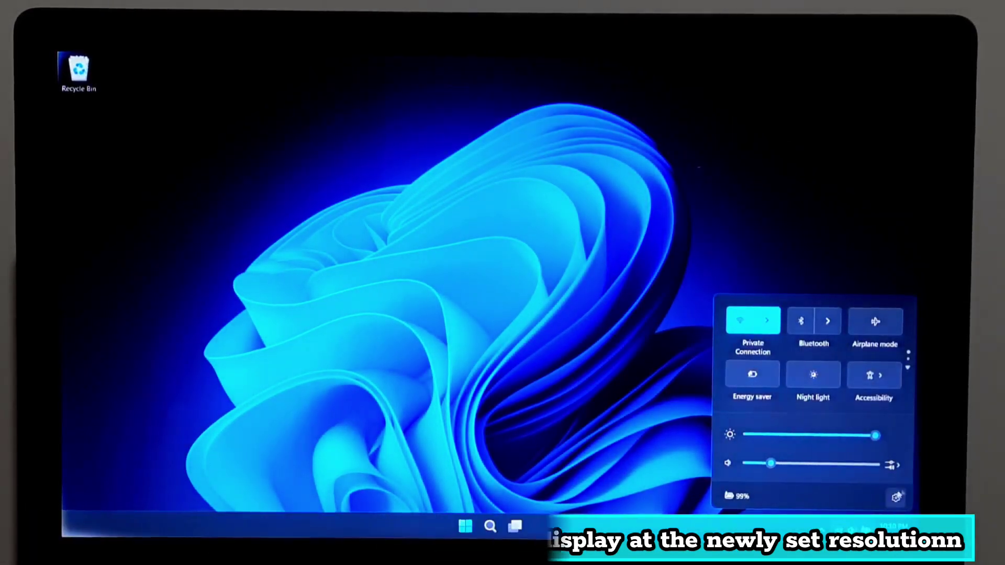
left_click(893, 497)
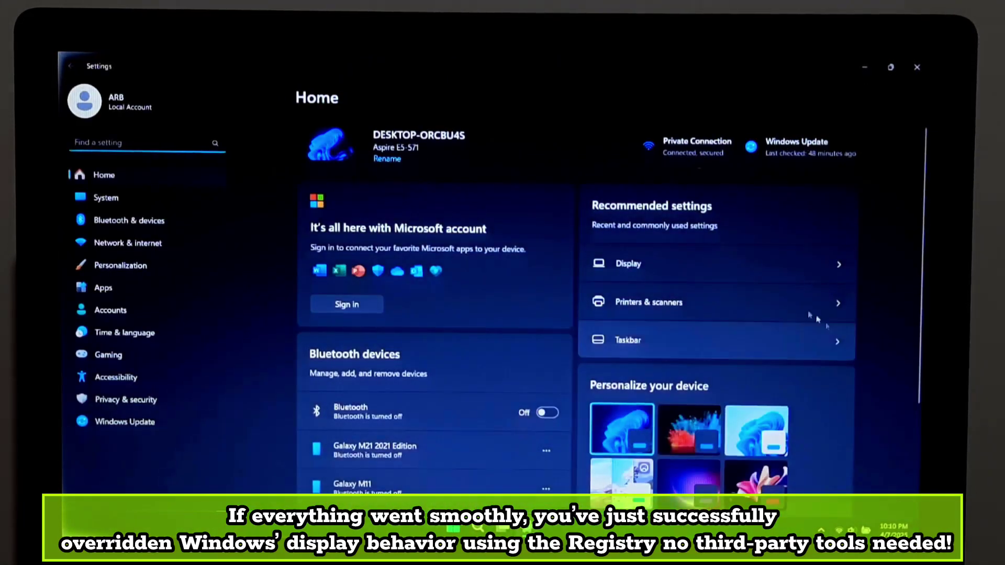
Step: On the Display settings page, confirm and keep the 1920 × 1080 display resolution
left_click(752, 272)
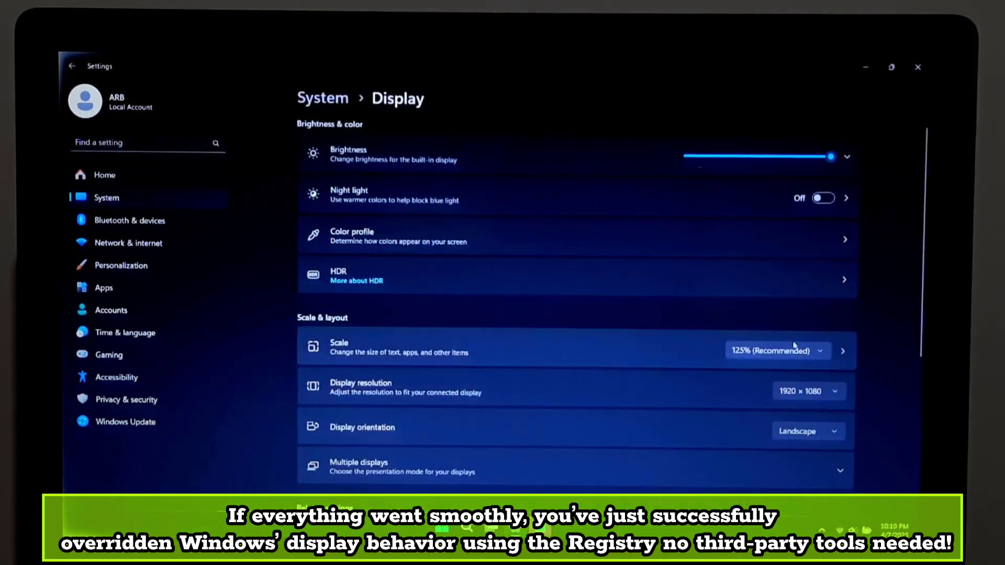
left_click(823, 390)
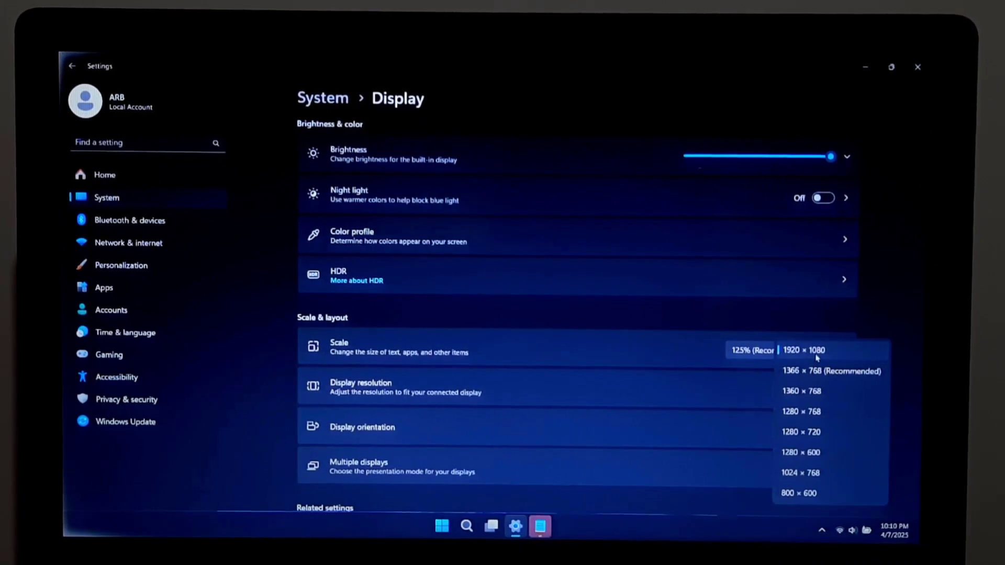
left_click(817, 358)
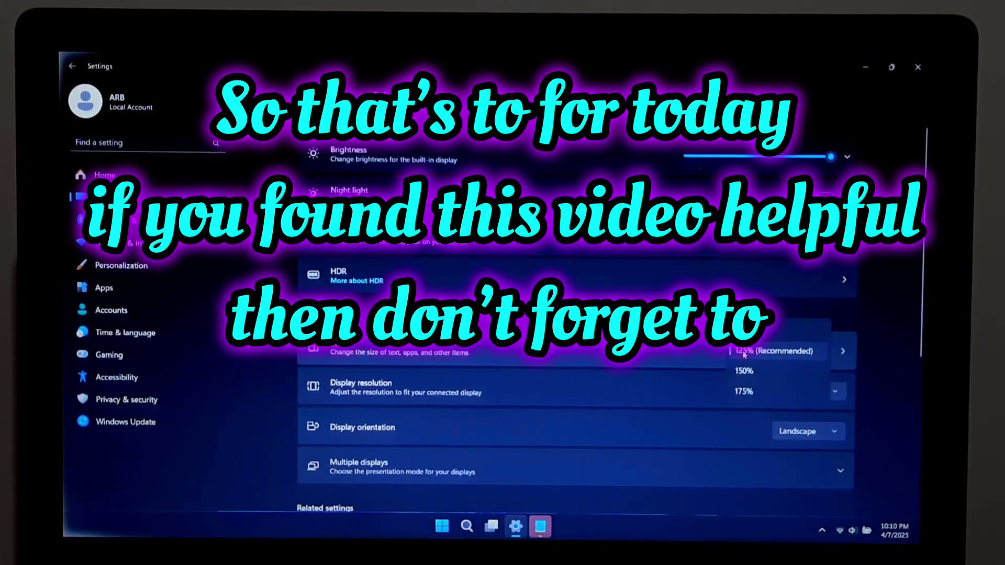